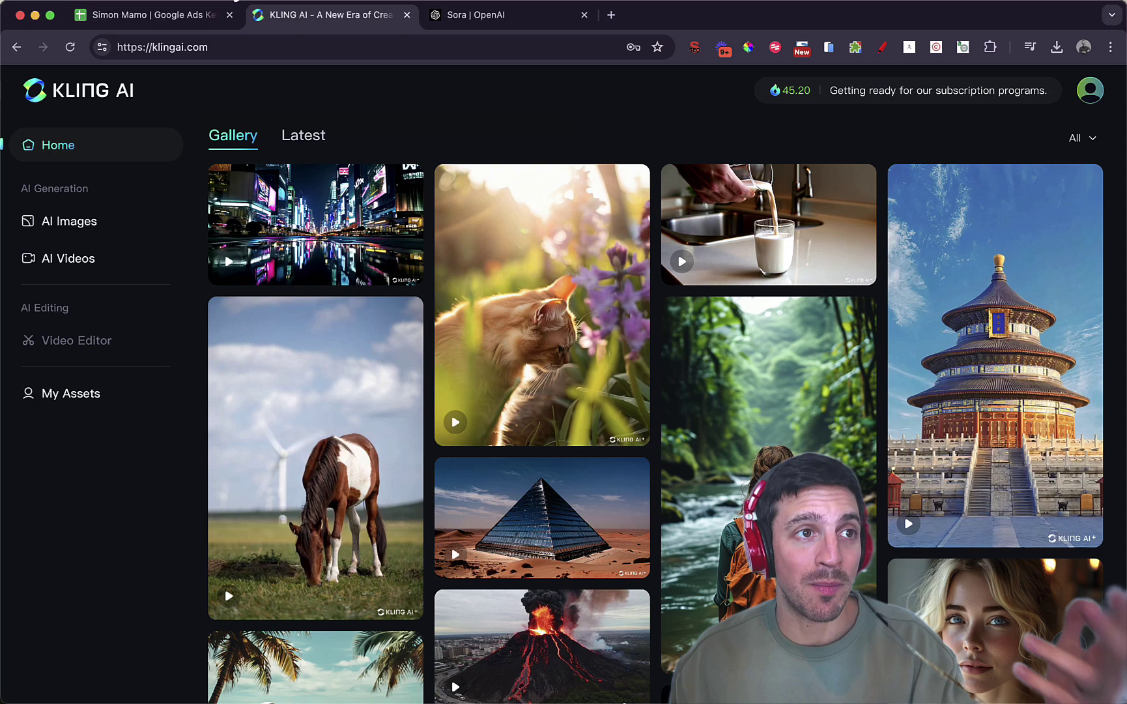
# Glance at the Sora page for comparison, then return to the Kling AI gallery
pyautogui.click(507, 17)
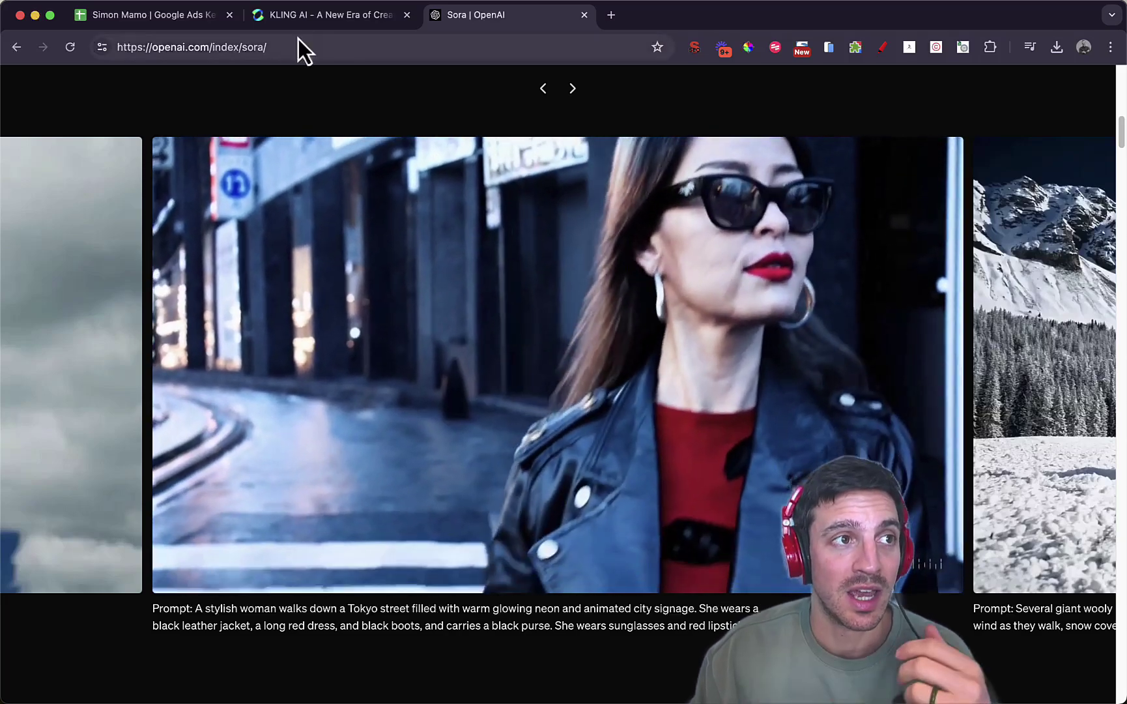
pyautogui.click(305, 15)
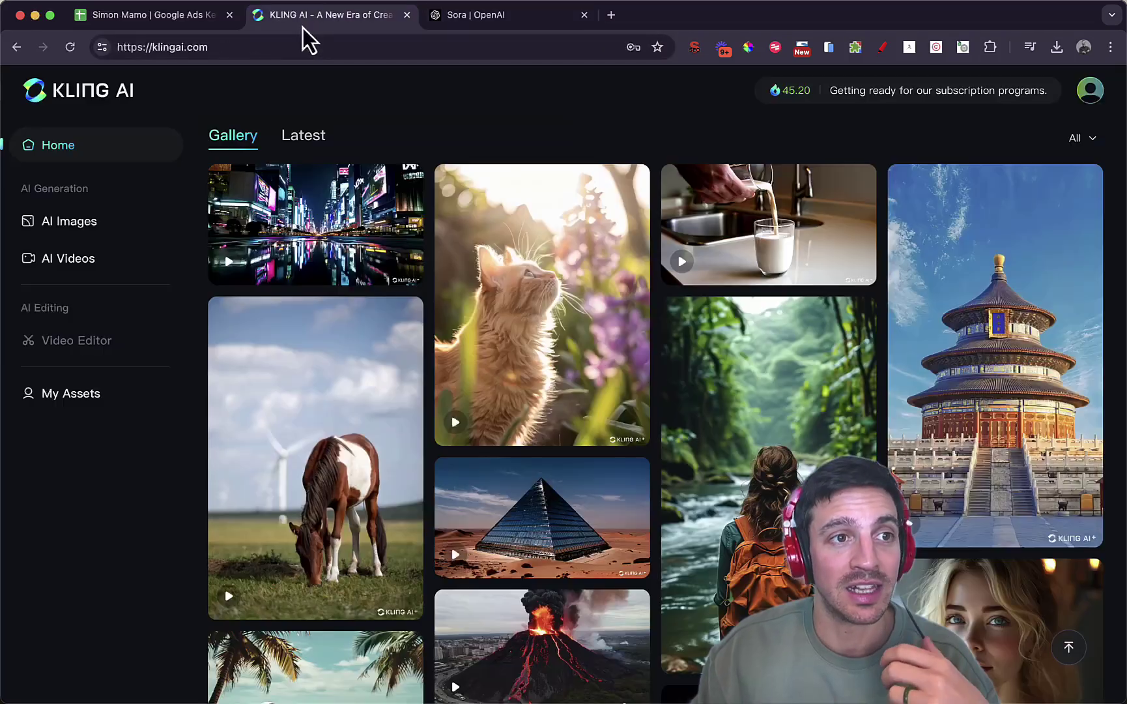
pyautogui.moveTo(564, 338)
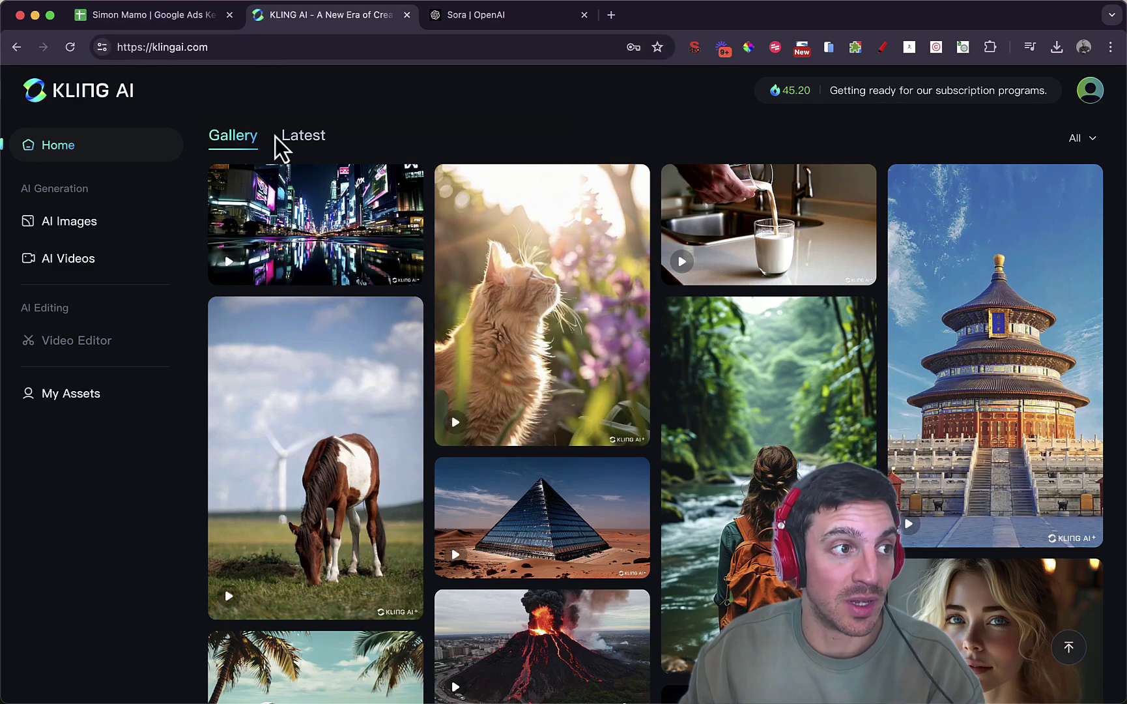
# Inspect the backlit cat video's details and select its prompt text
pyautogui.scroll(-5, 493, 322)
pyautogui.scroll(9, 482, 329)
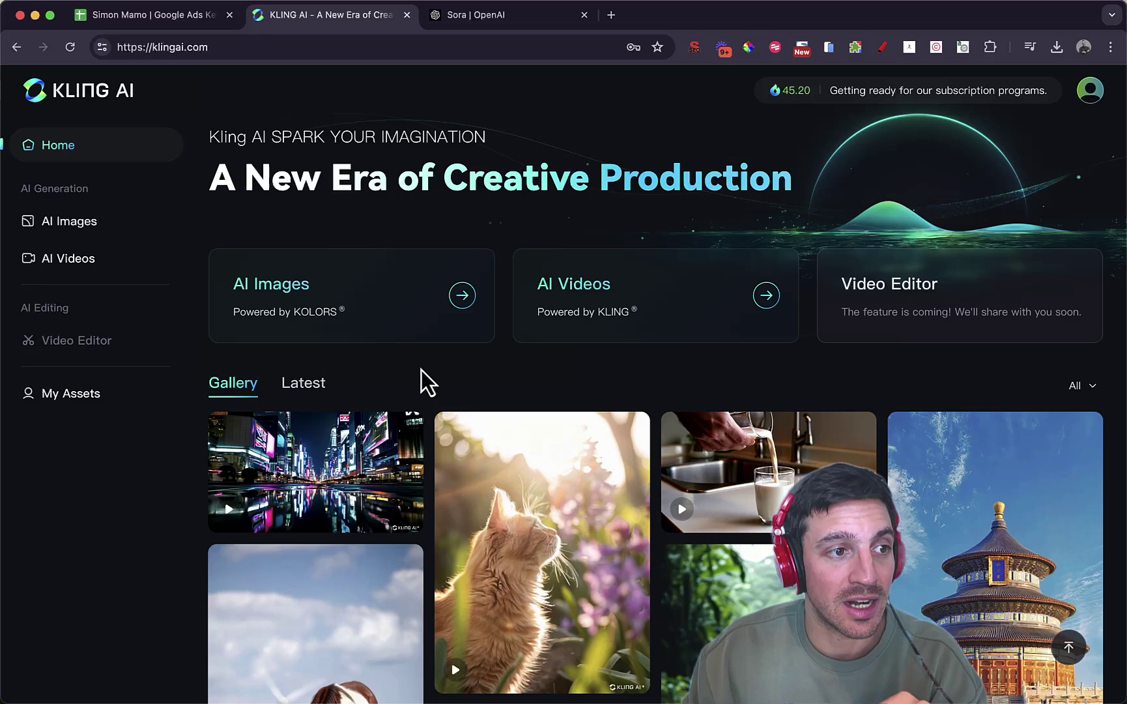
pyautogui.scroll(-2, 421, 370)
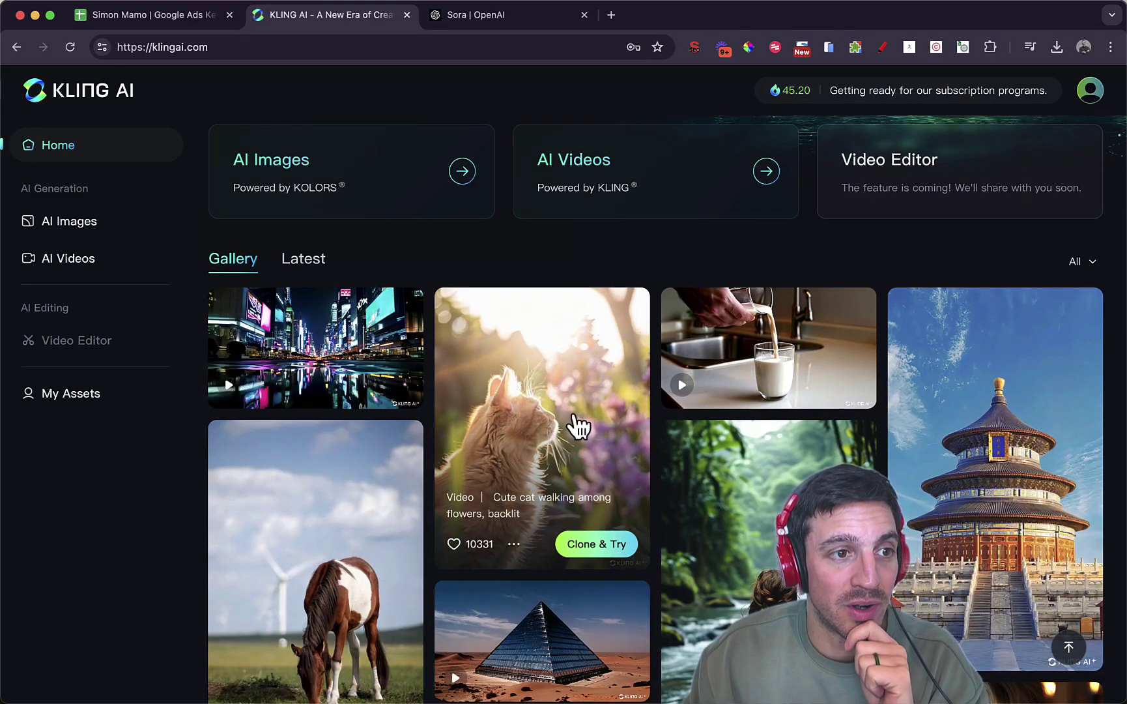
pyautogui.click(561, 390)
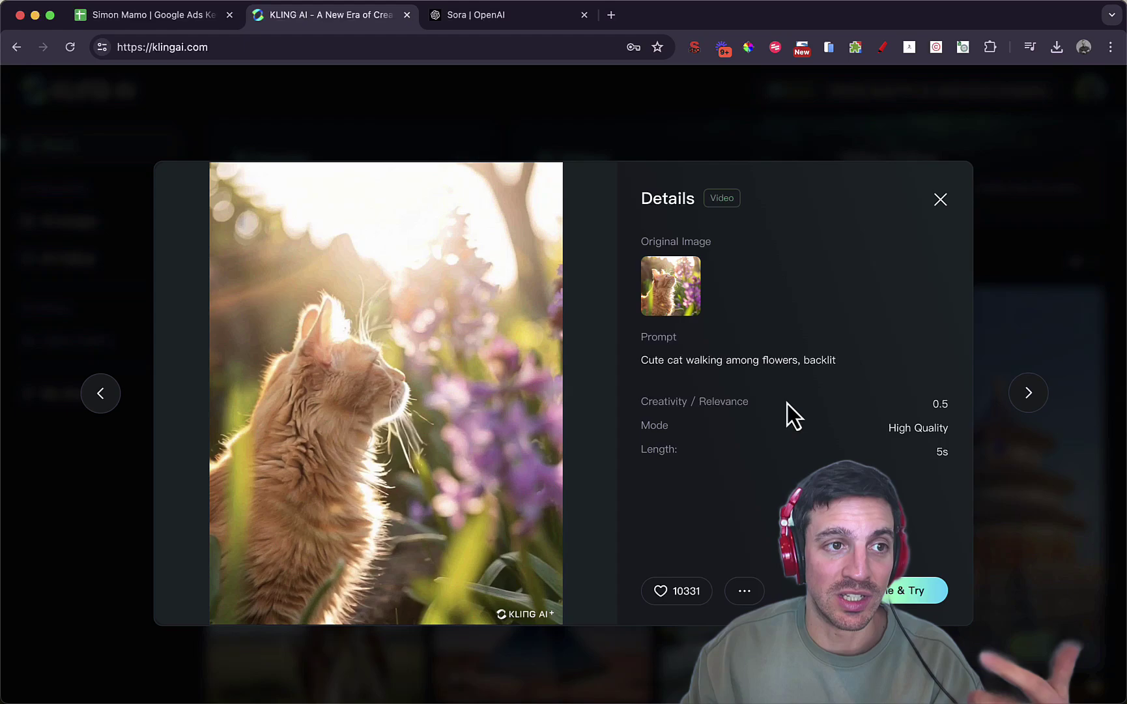
pyautogui.click(1042, 267)
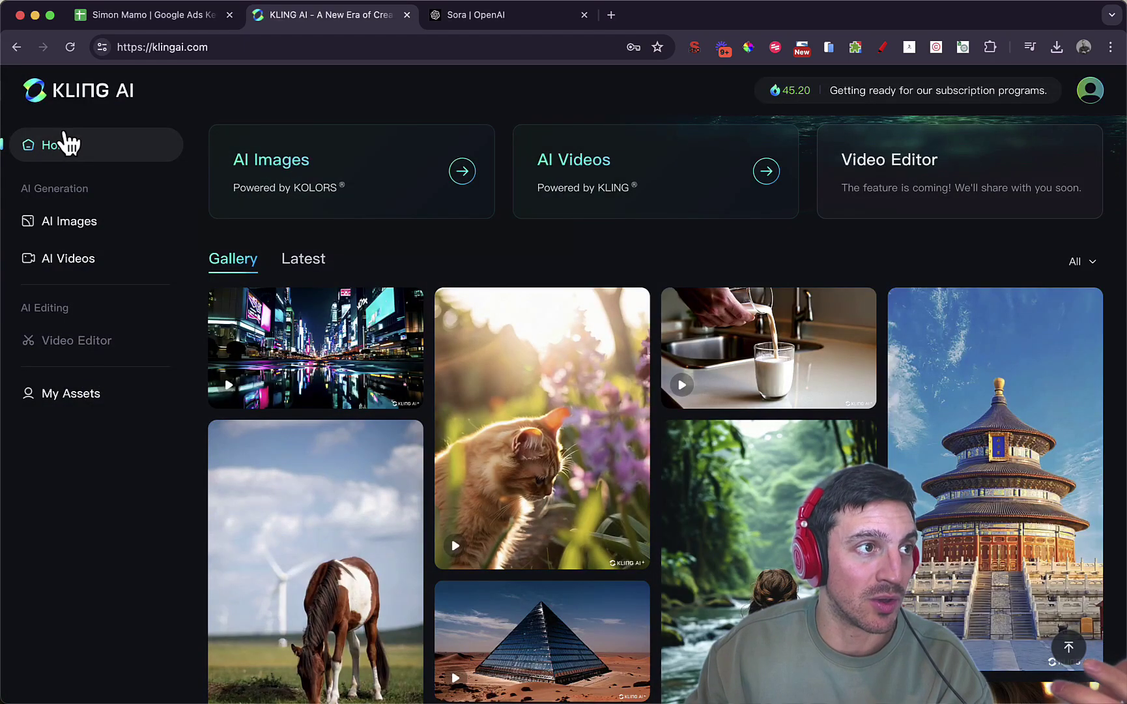
pyautogui.click(503, 355)
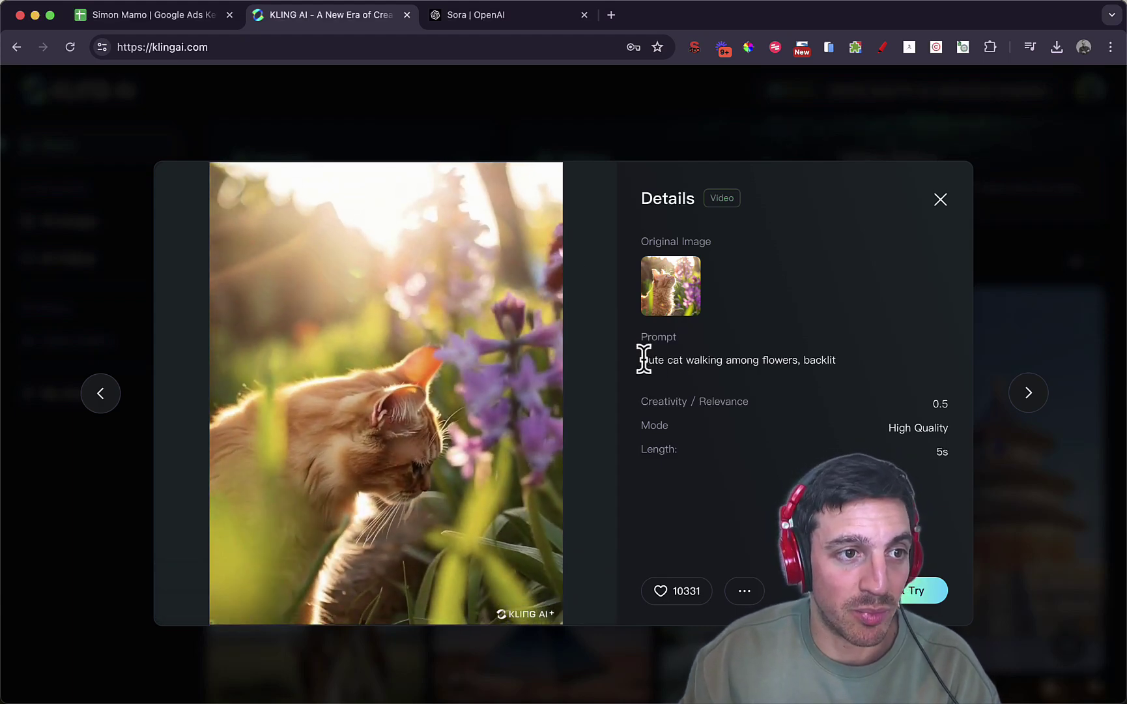
pyautogui.moveTo(642, 360); pyautogui.dragTo(848, 380)
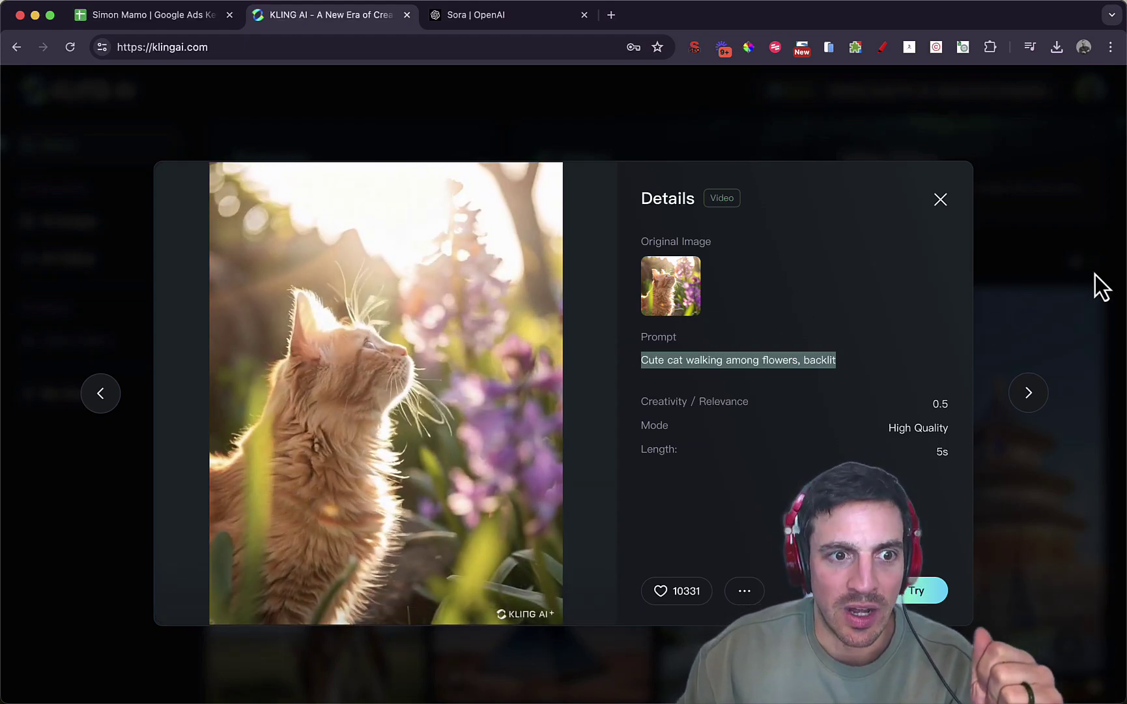
pyautogui.click(1072, 262)
# Review the details of the milk-pouring and grazing horse videos
pyautogui.scroll(-1, 847, 323)
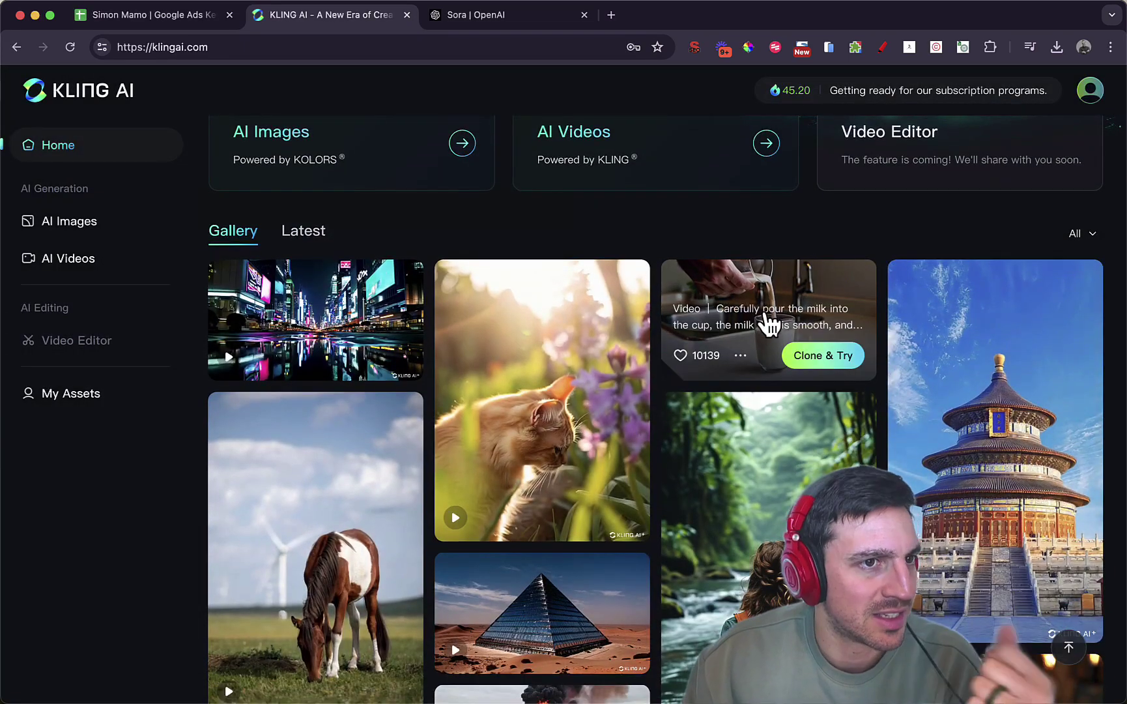
pyautogui.click(760, 322)
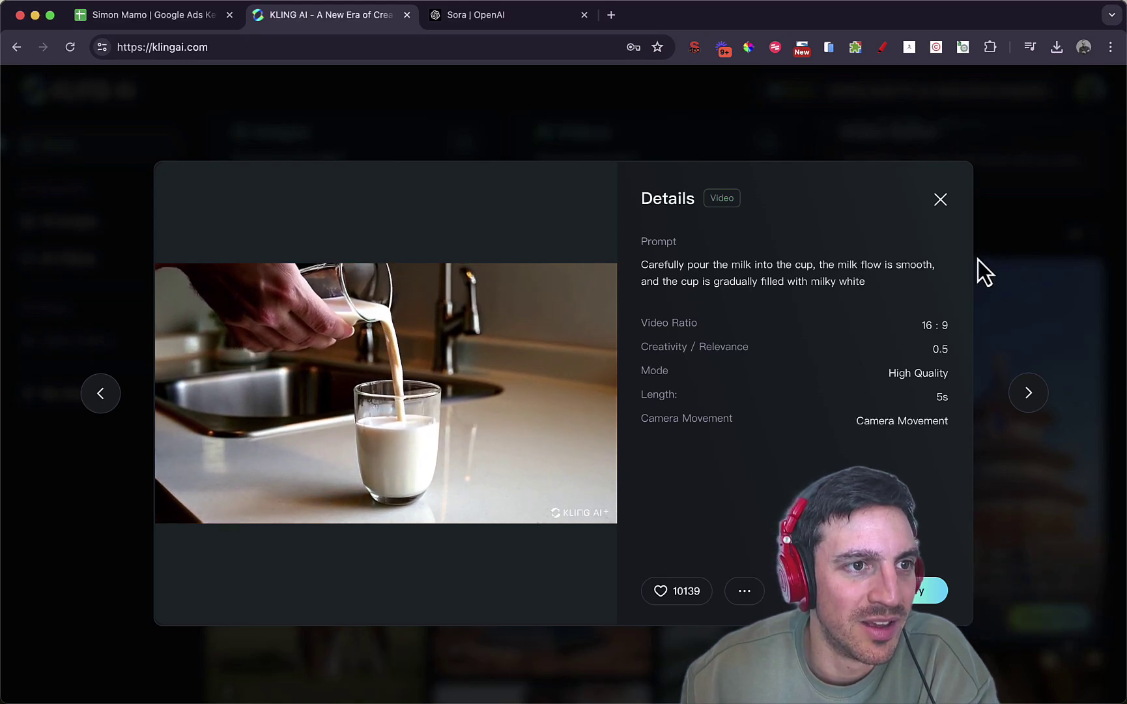
pyautogui.moveTo(377, 405)
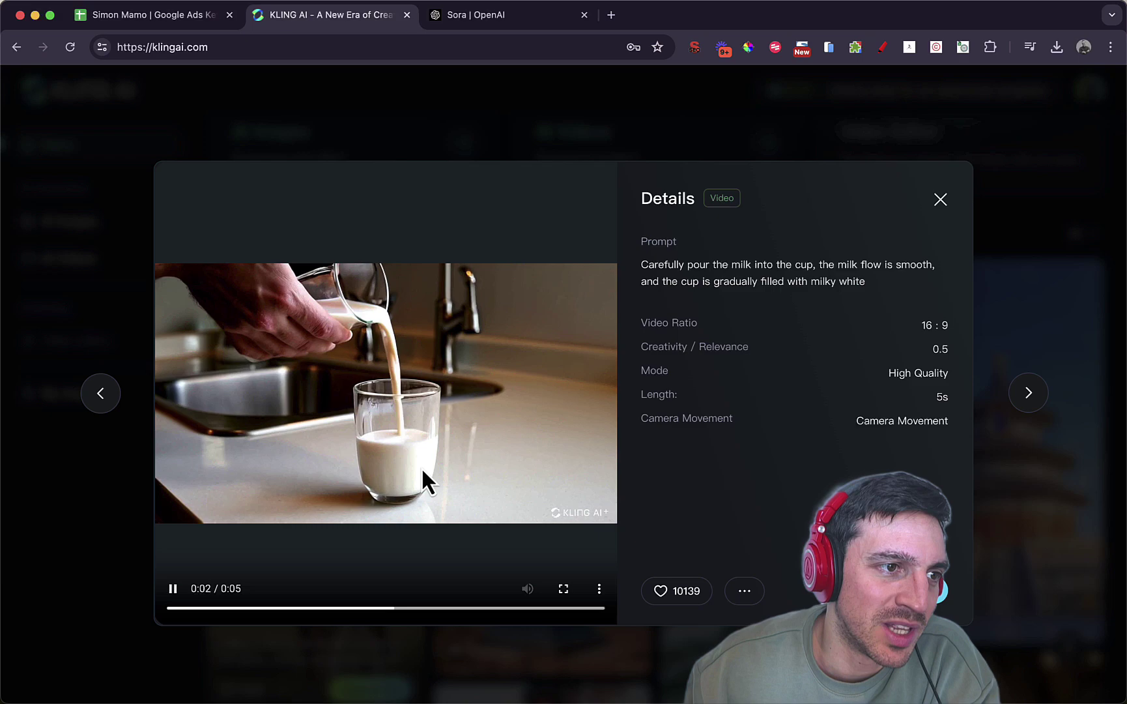
pyautogui.click(1024, 243)
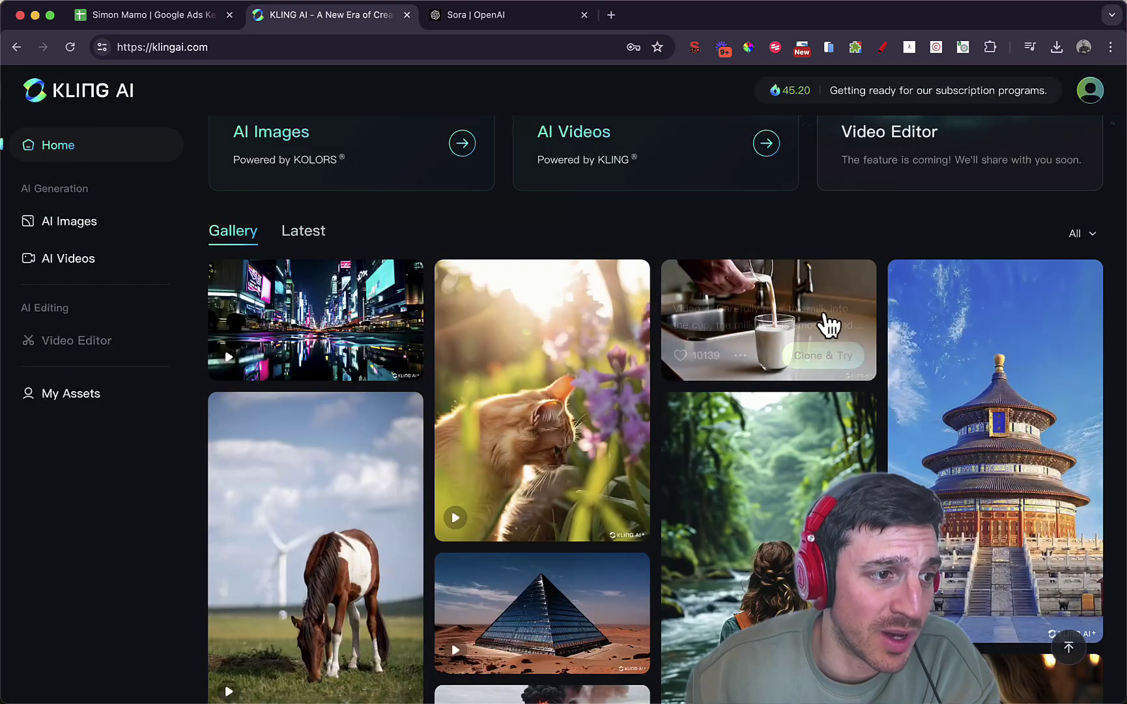
pyautogui.scroll(-4, 825, 322)
pyautogui.click(345, 274)
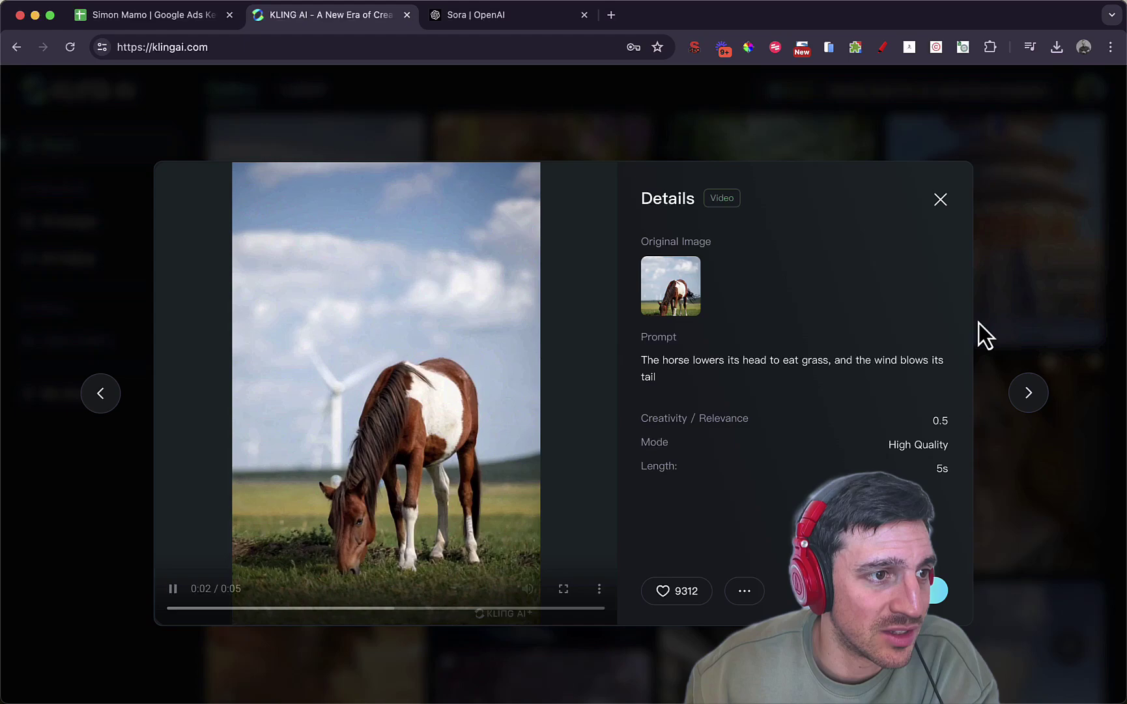
pyautogui.click(1075, 282)
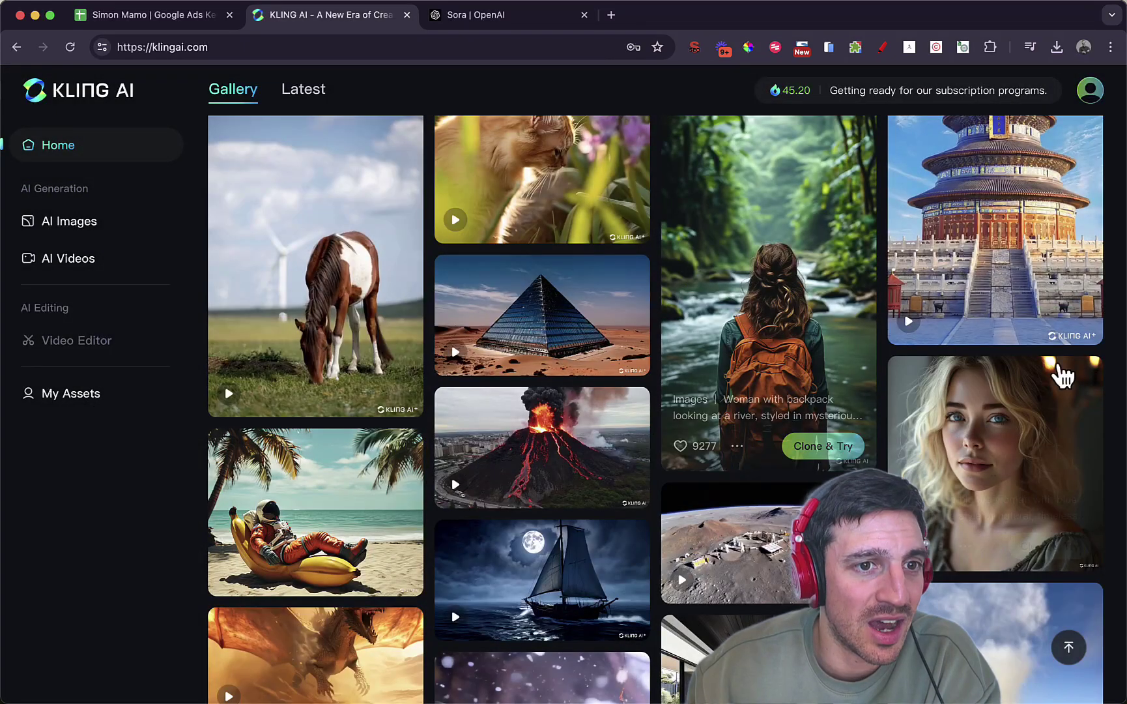
# View the smiling model video's details, then go to the AI Videos creation page
pyautogui.scroll(-3, 678, 427)
pyautogui.scroll(-3, 678, 427)
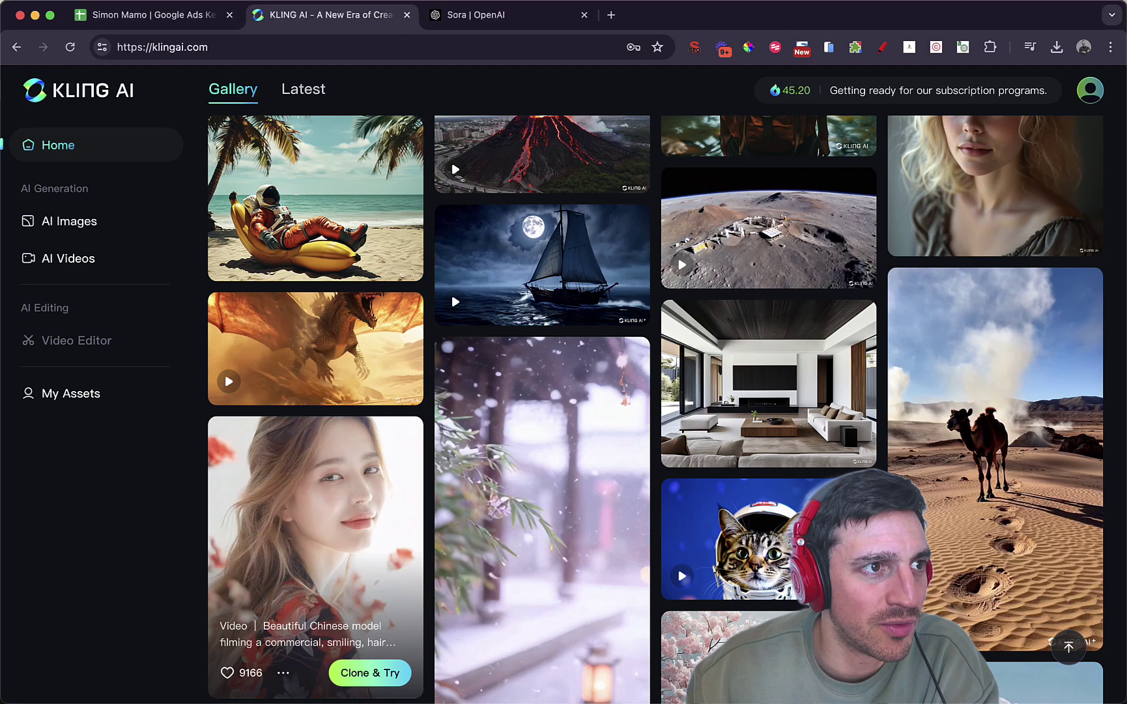
pyautogui.click(316, 534)
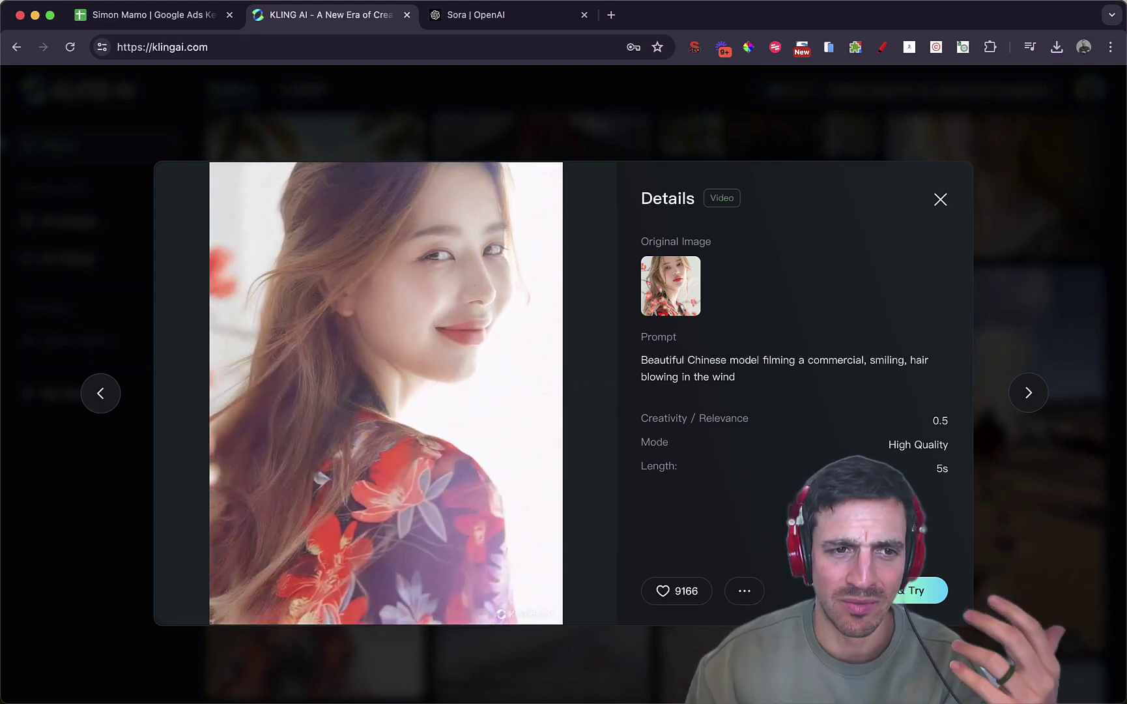
pyautogui.click(817, 113)
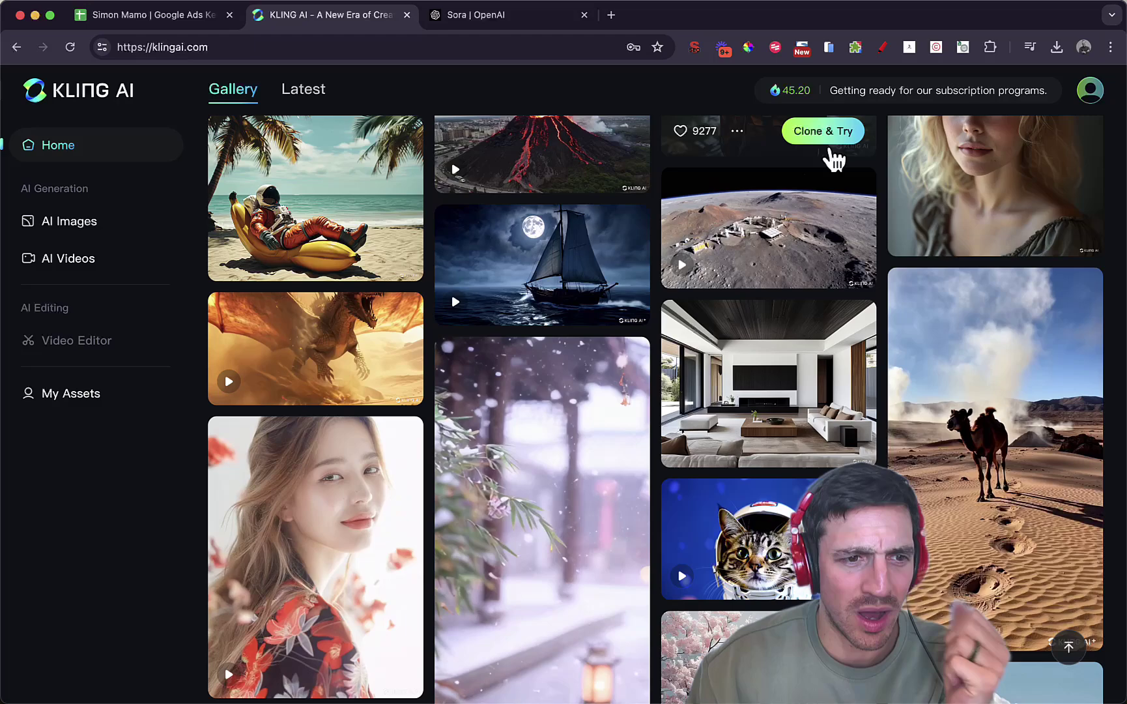
pyautogui.scroll(-6, 831, 157)
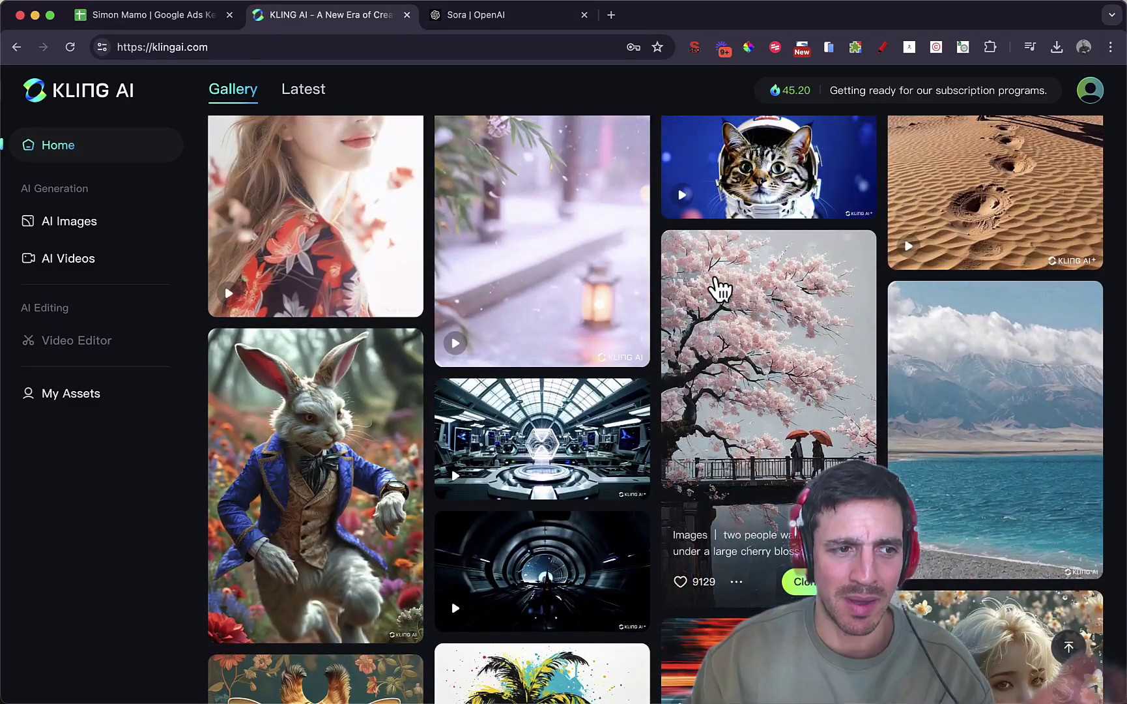
pyautogui.scroll(10, 720, 287)
pyautogui.click(143, 257)
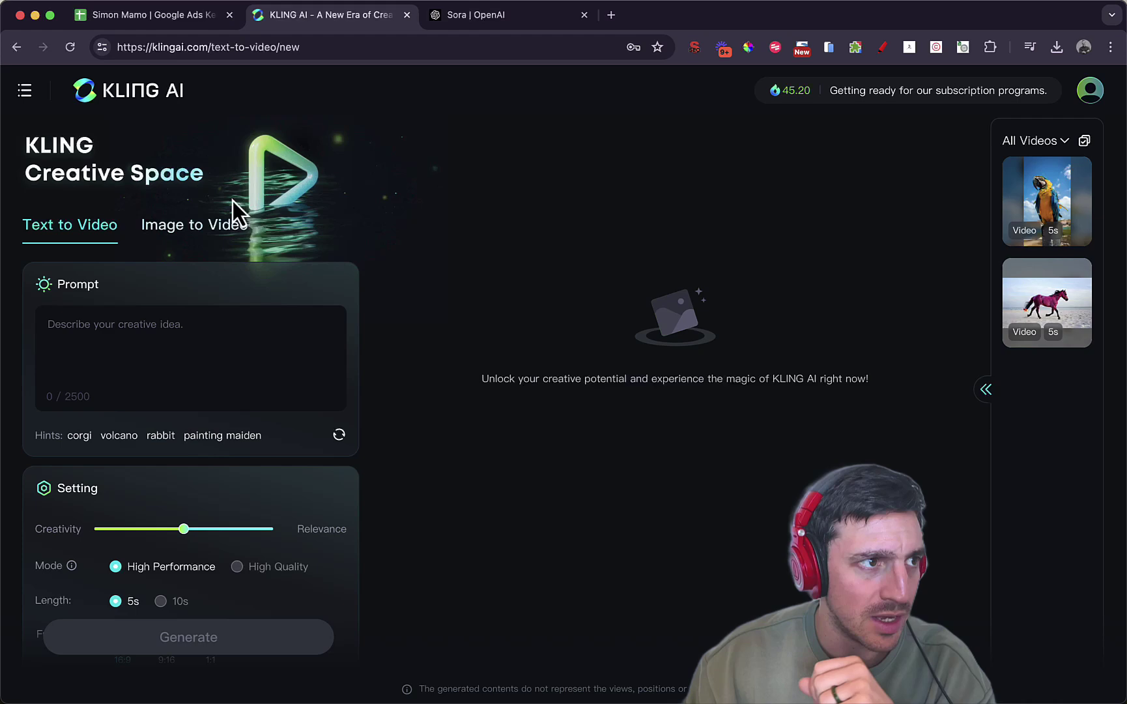
# Open My Assets and view the pink horse beach video's details and prompt
pyautogui.click(15, 86)
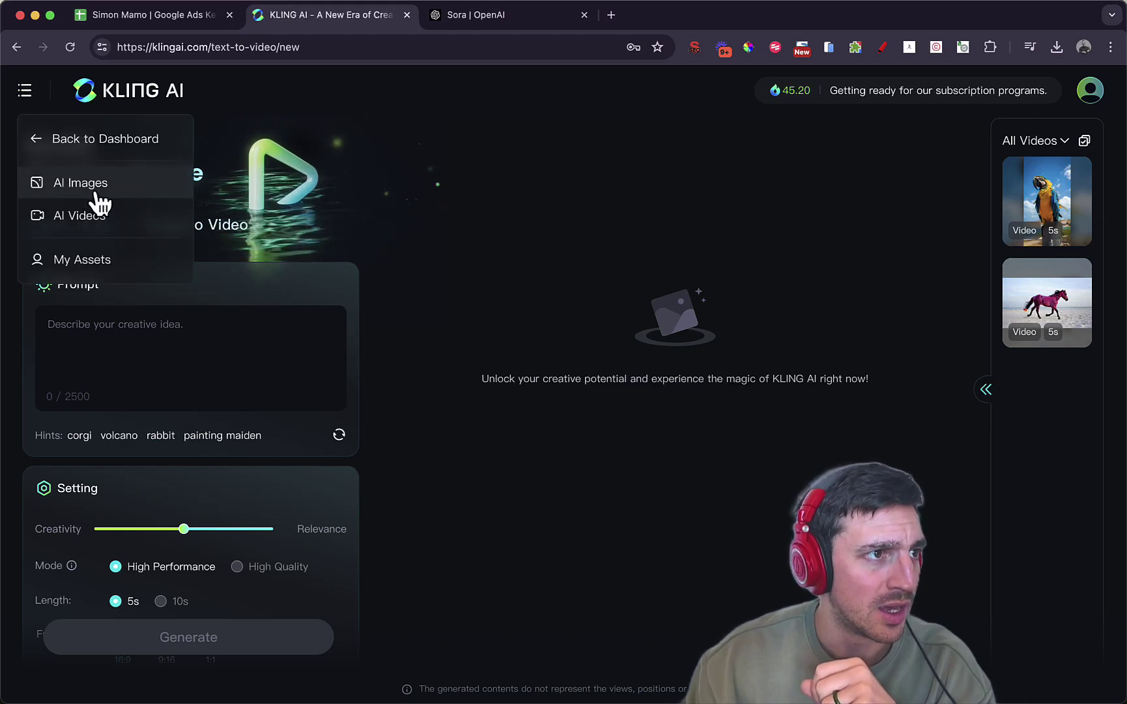
pyautogui.click(95, 278)
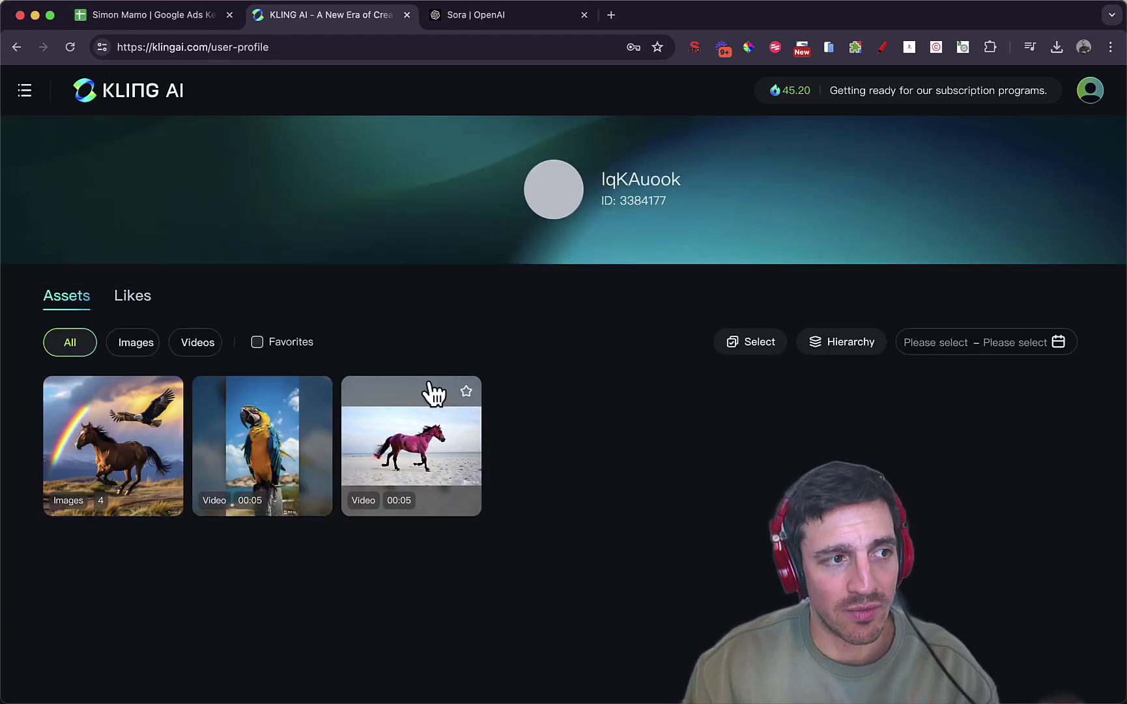
pyautogui.click(449, 435)
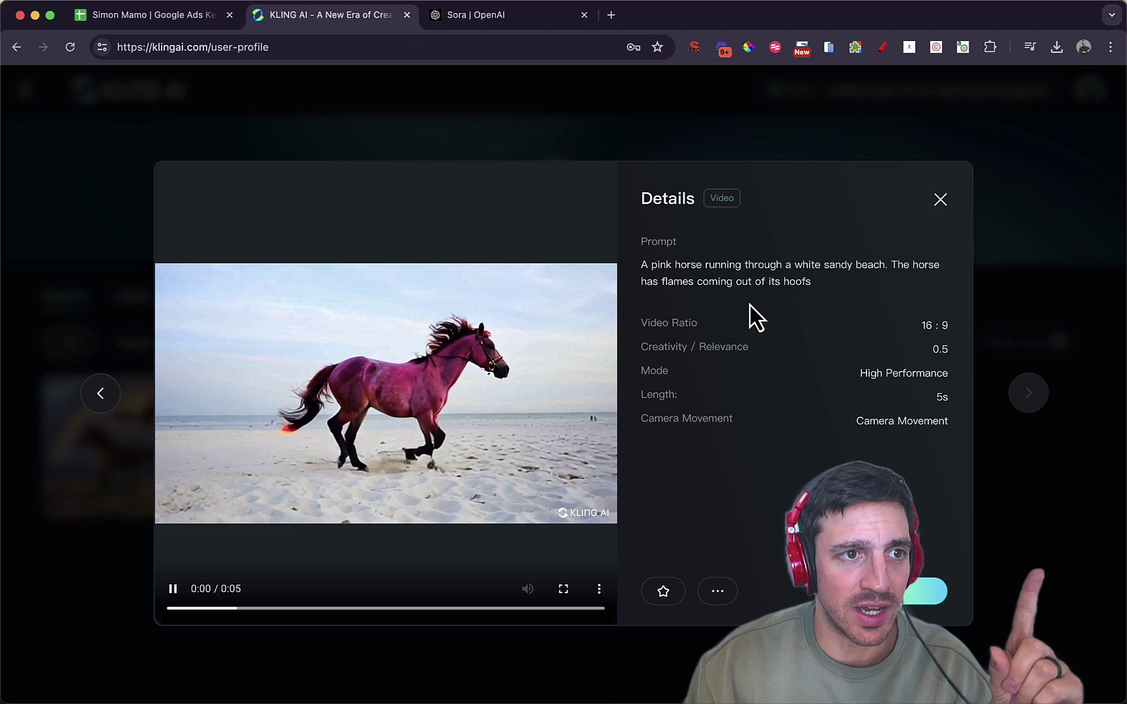
pyautogui.moveTo(652, 264); pyautogui.dragTo(853, 284)
pyautogui.click(800, 261)
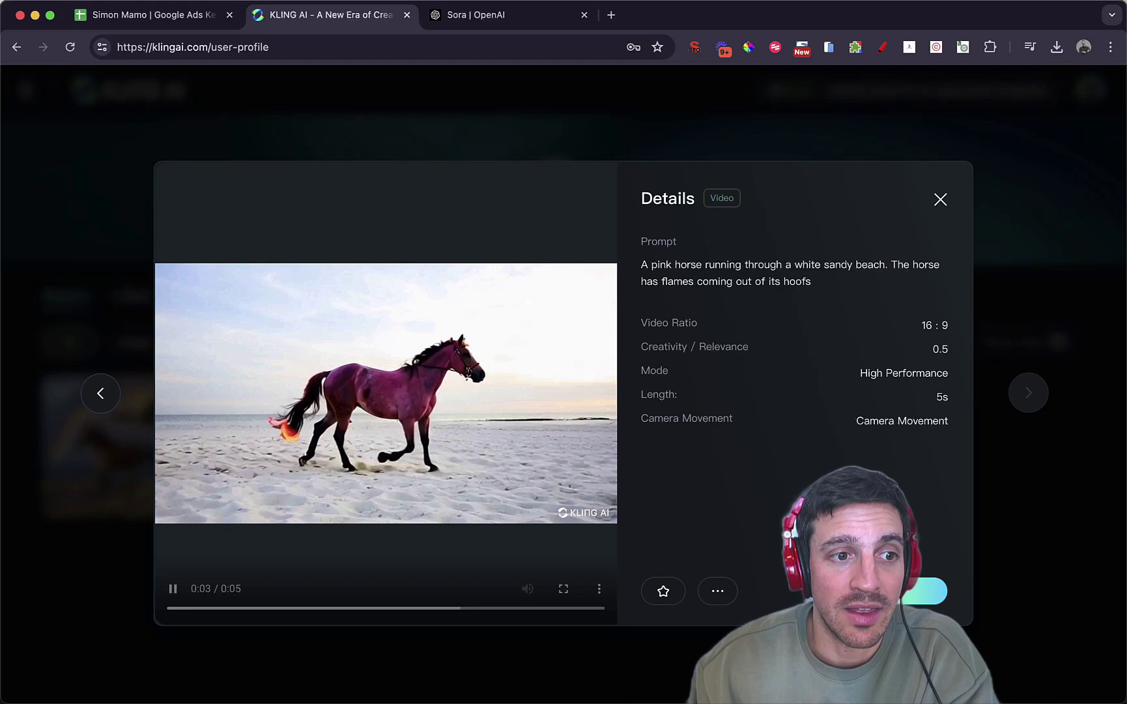
# Clone the pink horse video's settings into a new tab and close its details
pyautogui.click(919, 594)
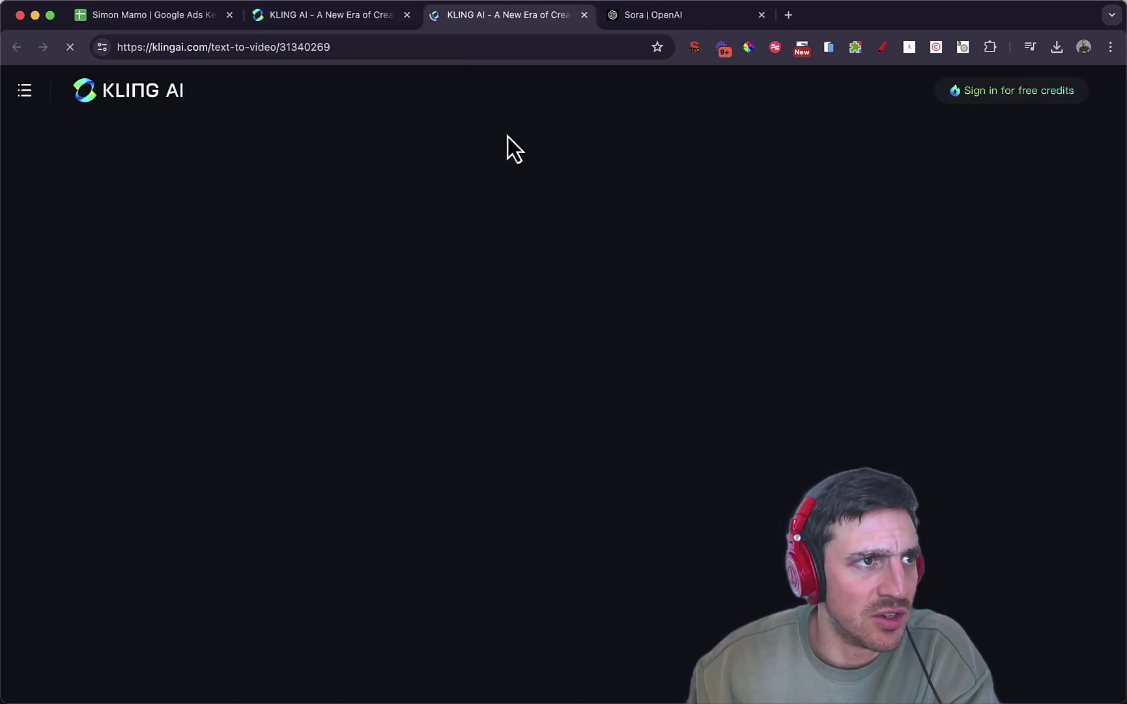
pyautogui.click(343, 2)
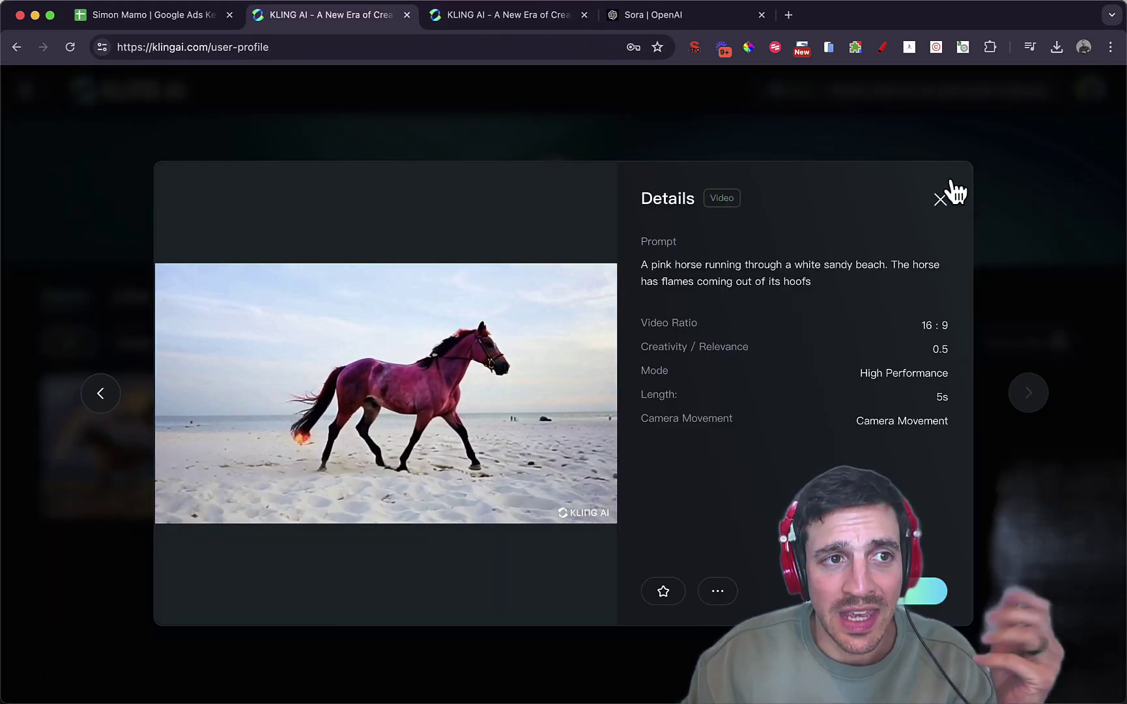
pyautogui.click(948, 206)
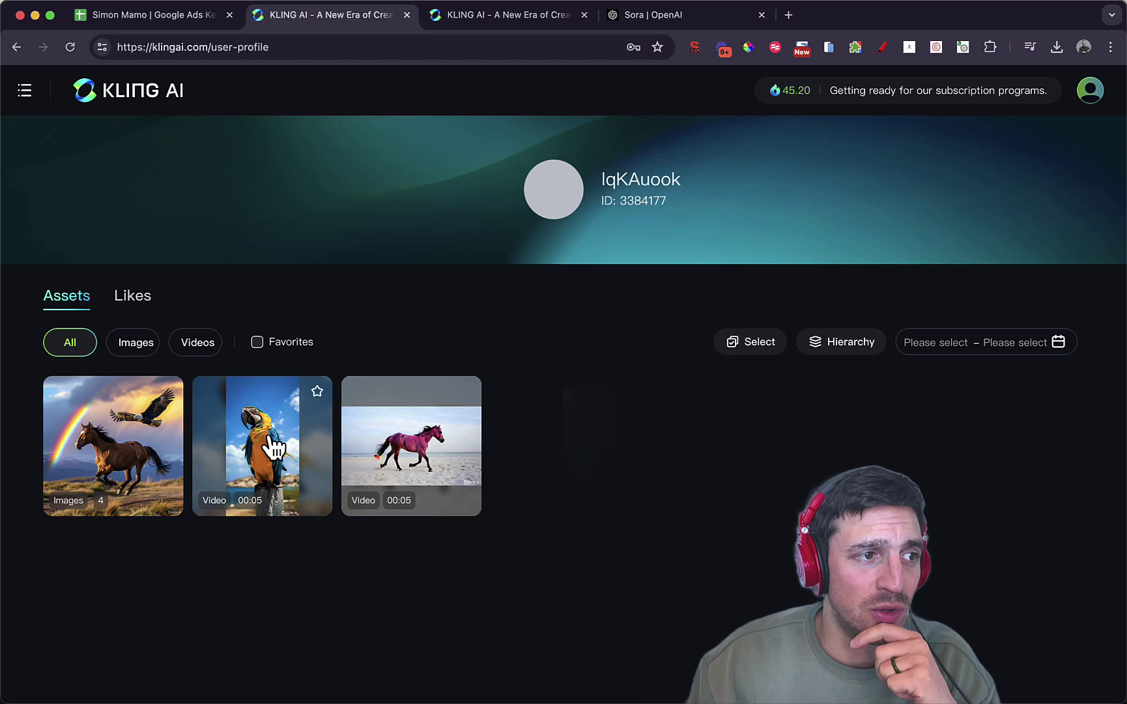
# Open the horse-and-condor image batch, select its prompt, and review all four variants
pyautogui.click(129, 447)
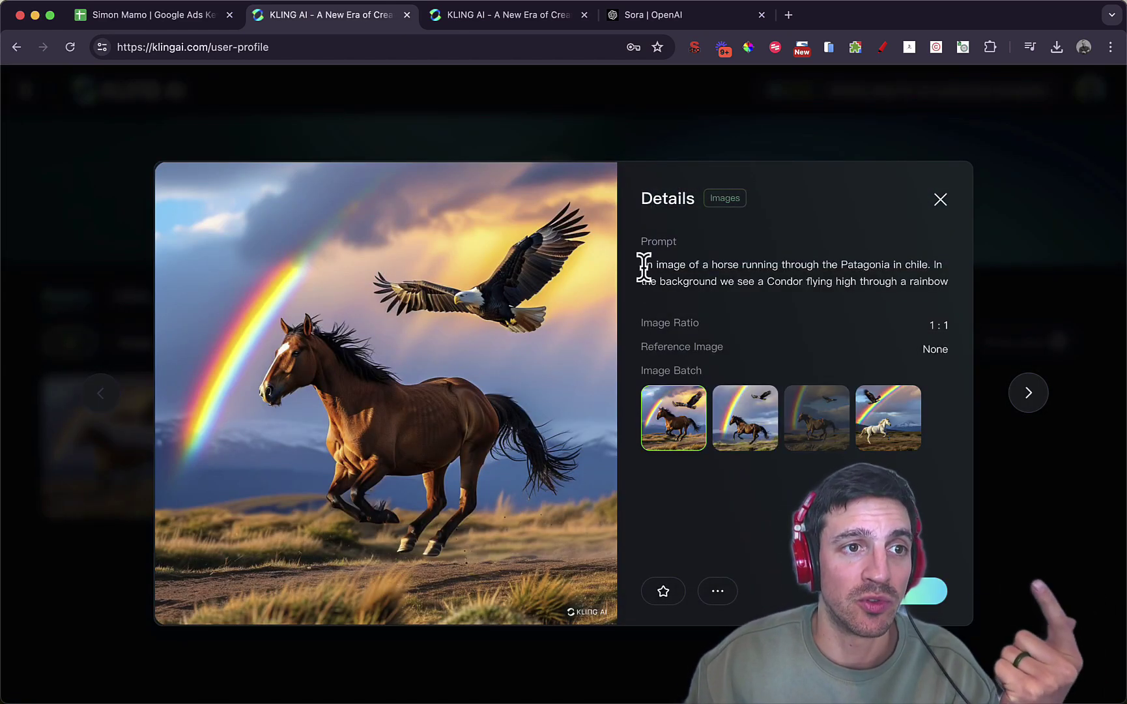
pyautogui.moveTo(643, 264); pyautogui.dragTo(860, 295)
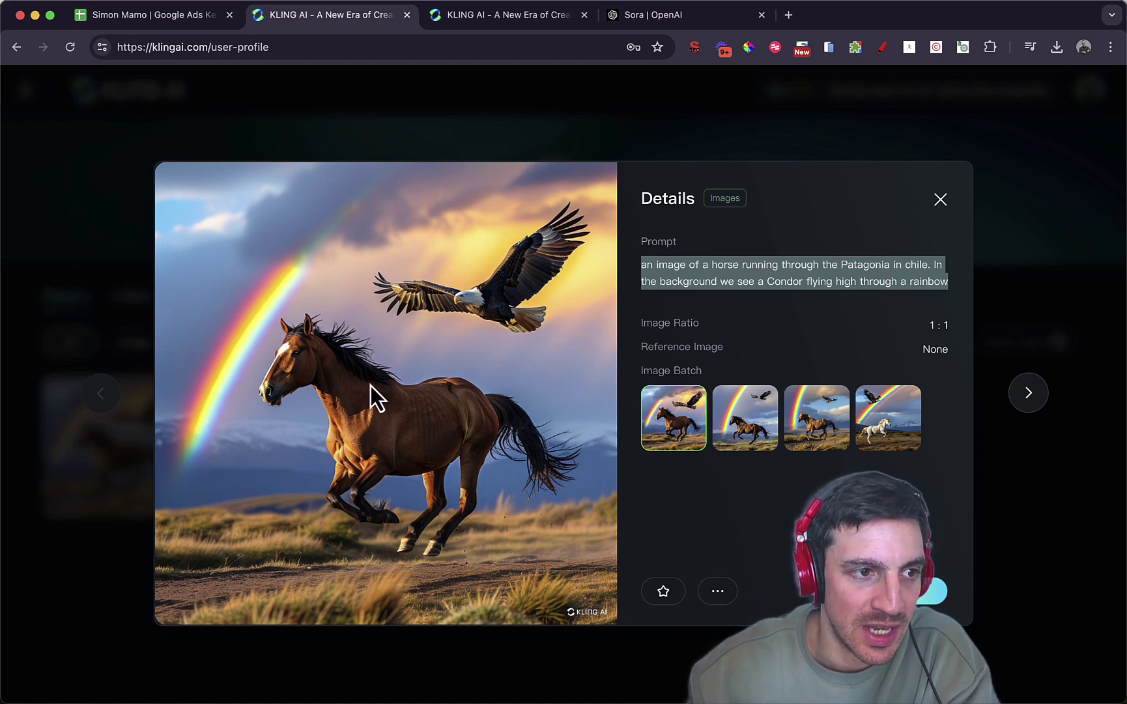
pyautogui.click(917, 439)
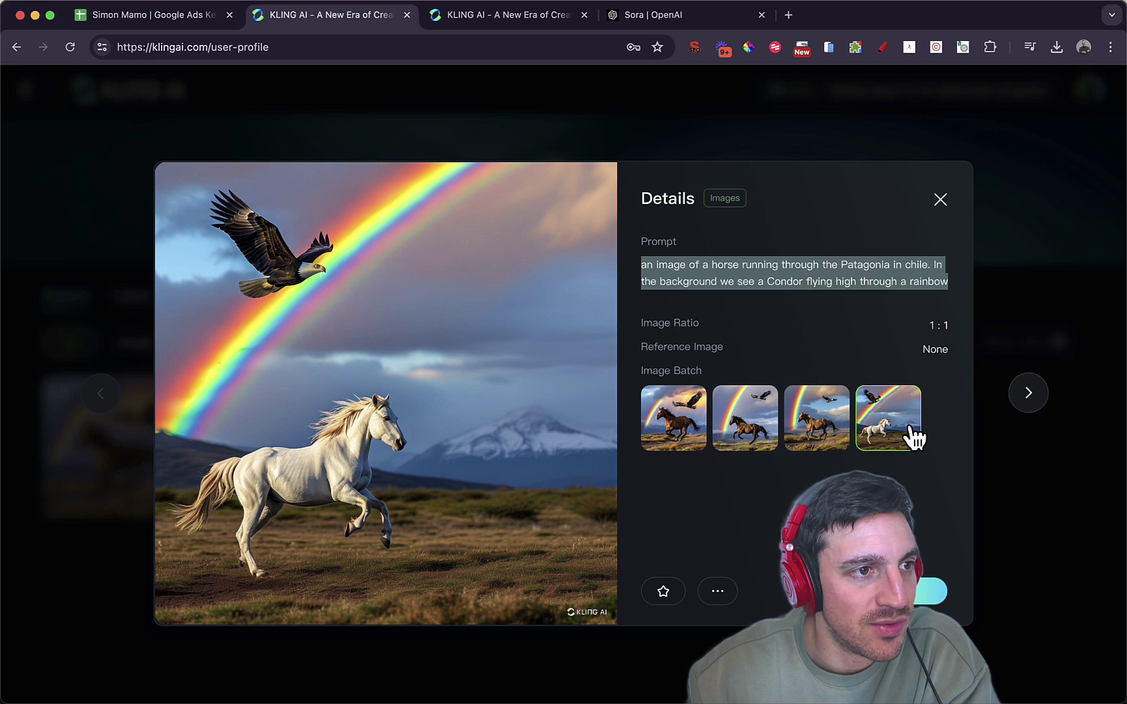
pyautogui.click(812, 419)
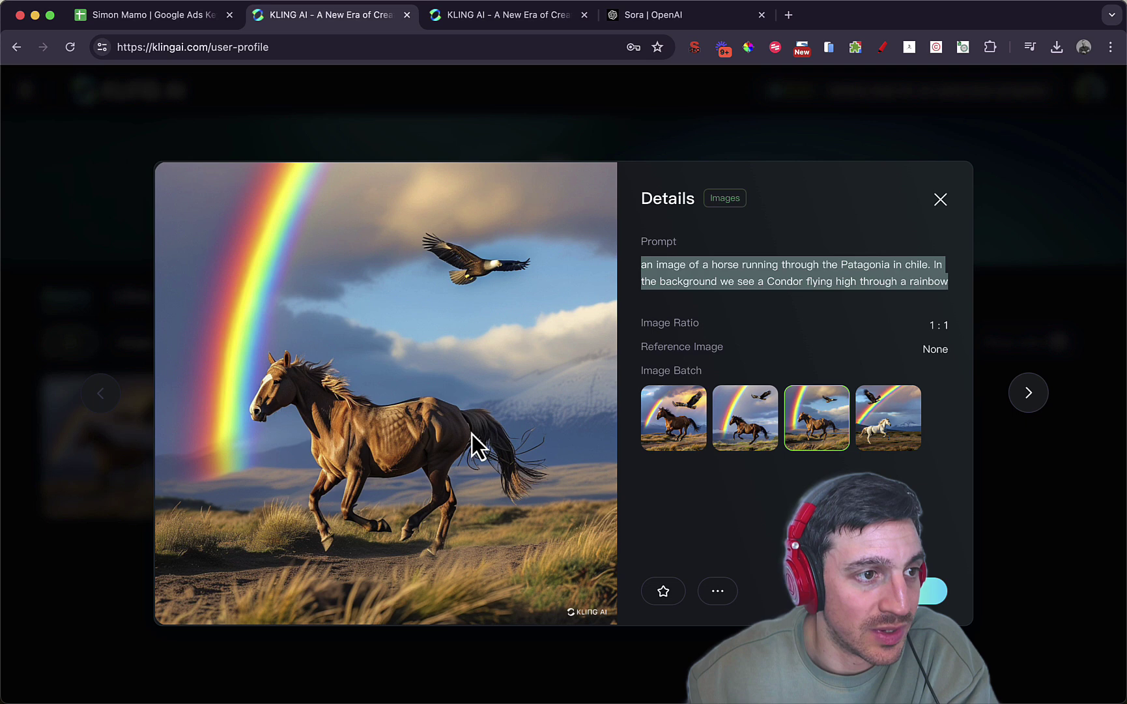
pyautogui.click(728, 441)
pyautogui.click(701, 438)
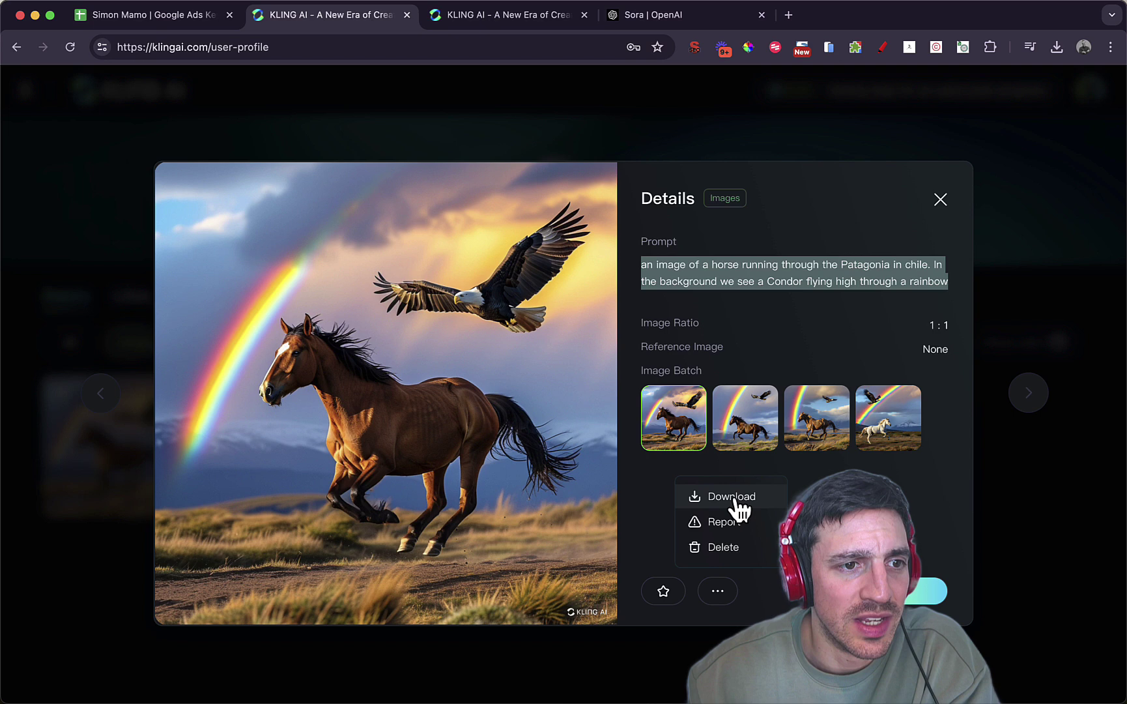
pyautogui.click(1030, 200)
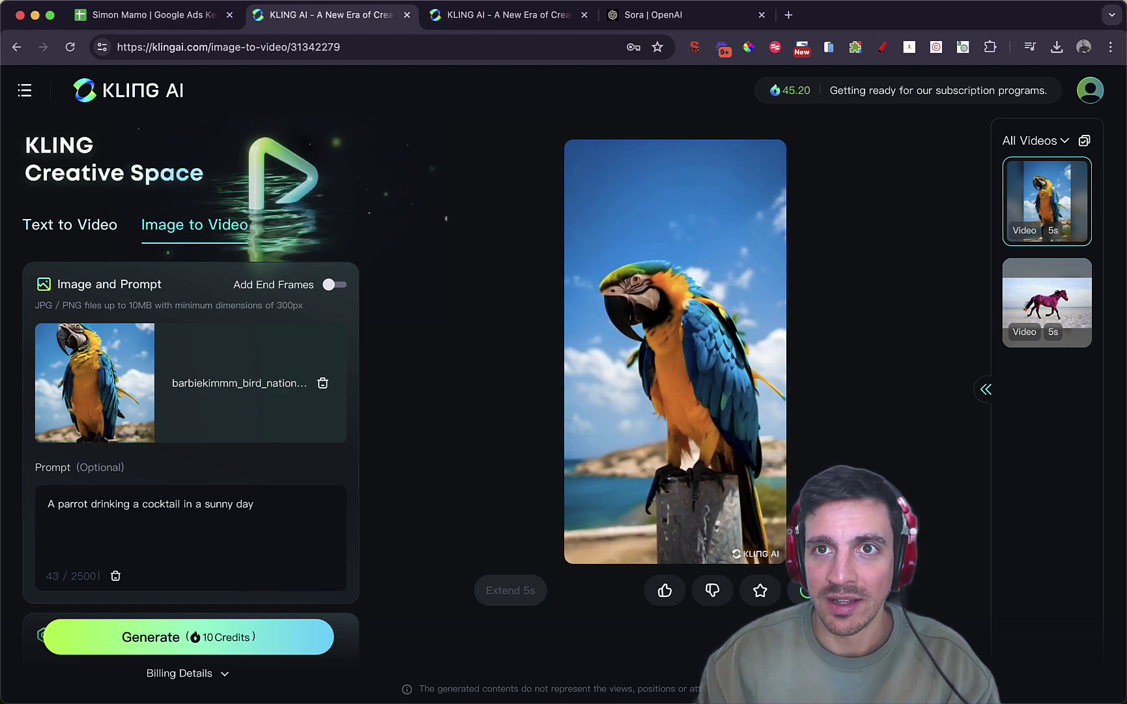
# Show Chrome's recent downloads list over the parrot image-to-video page
pyautogui.click(1057, 47)
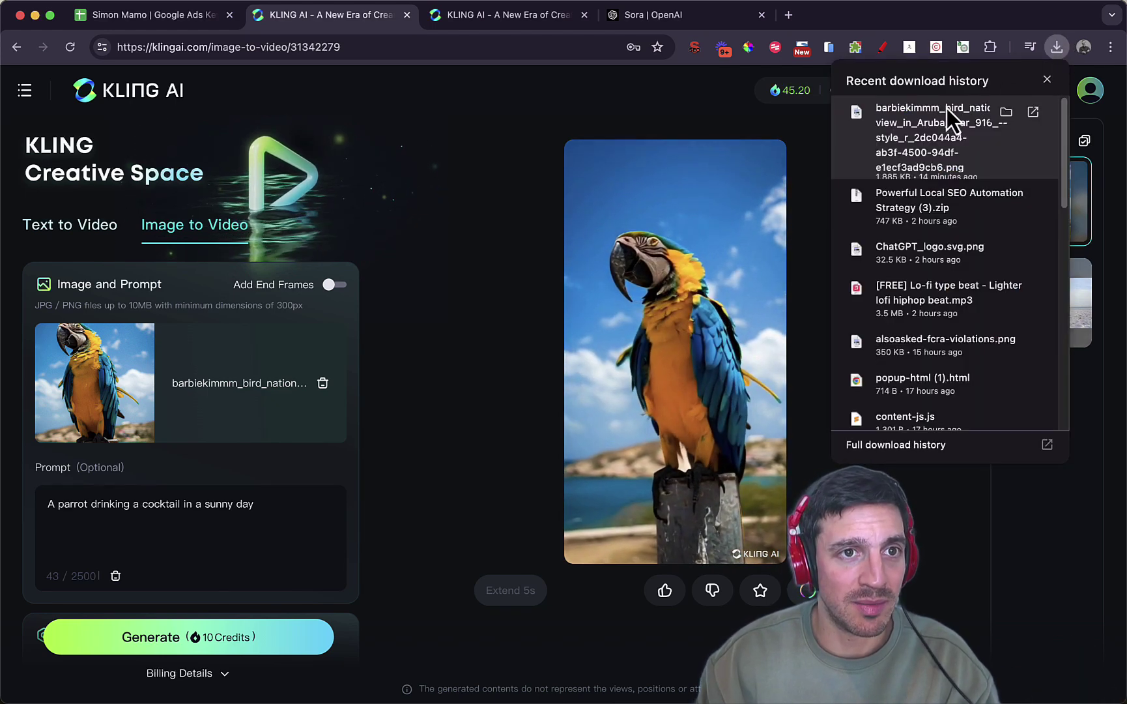
# Open the downloaded parrot PNG in Preview
pyautogui.click(940, 124)
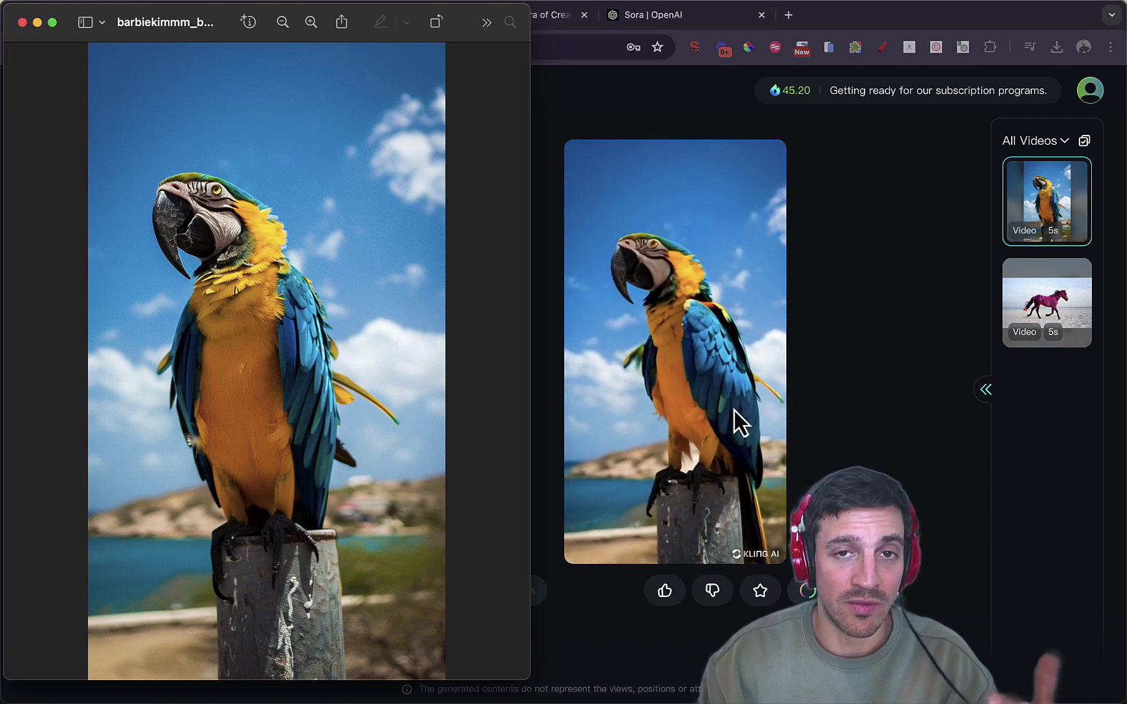
# Return to Kling AI and start a new text-to-video generation
pyautogui.click(816, 246)
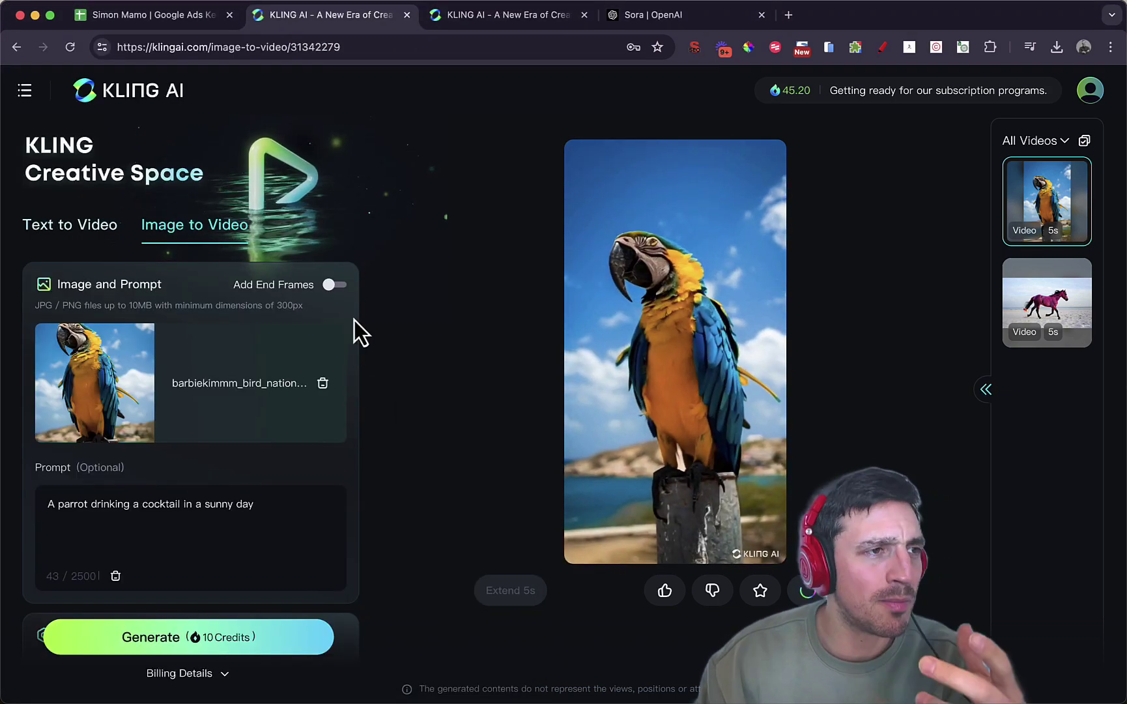
pyautogui.moveTo(24, 94)
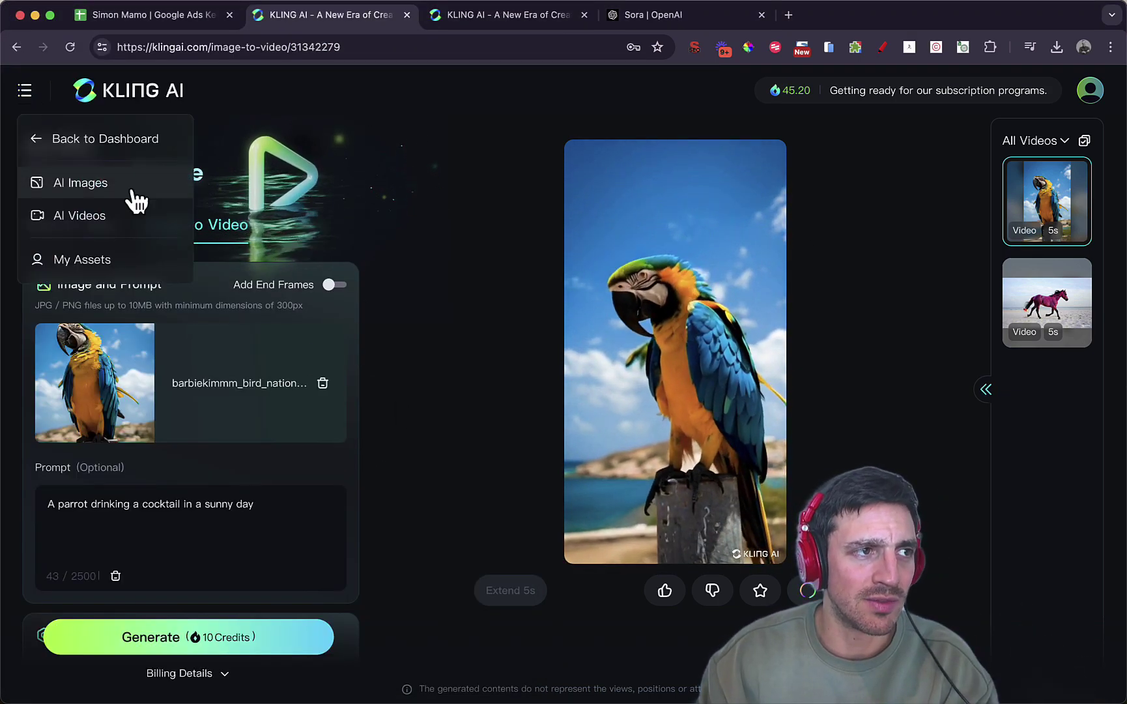
pyautogui.click(138, 222)
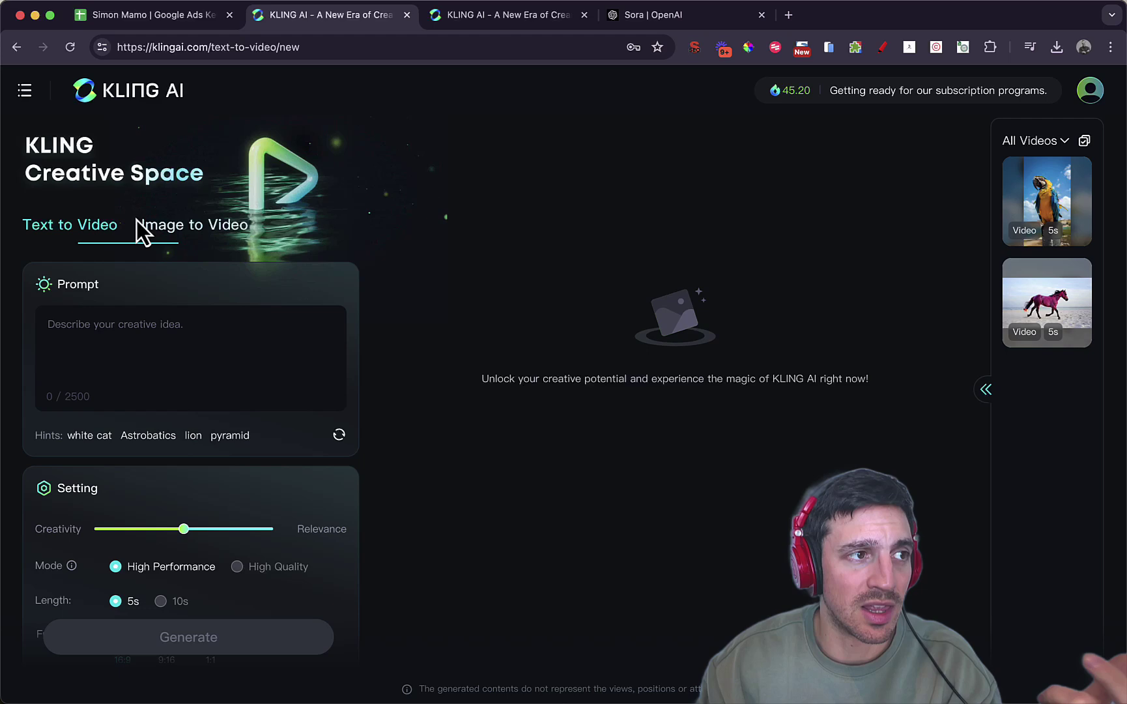
# Check whether 10-second length and High Quality mode are available
pyautogui.scroll(-10, 180, 347)
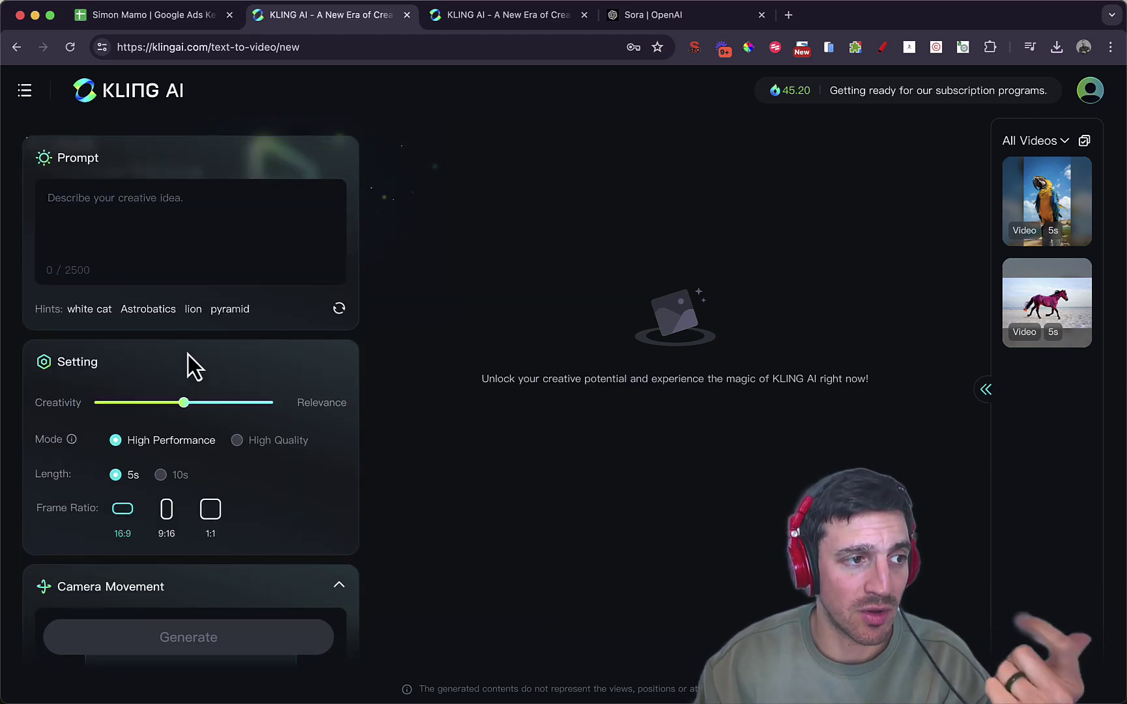
pyautogui.scroll(8, 258, 370)
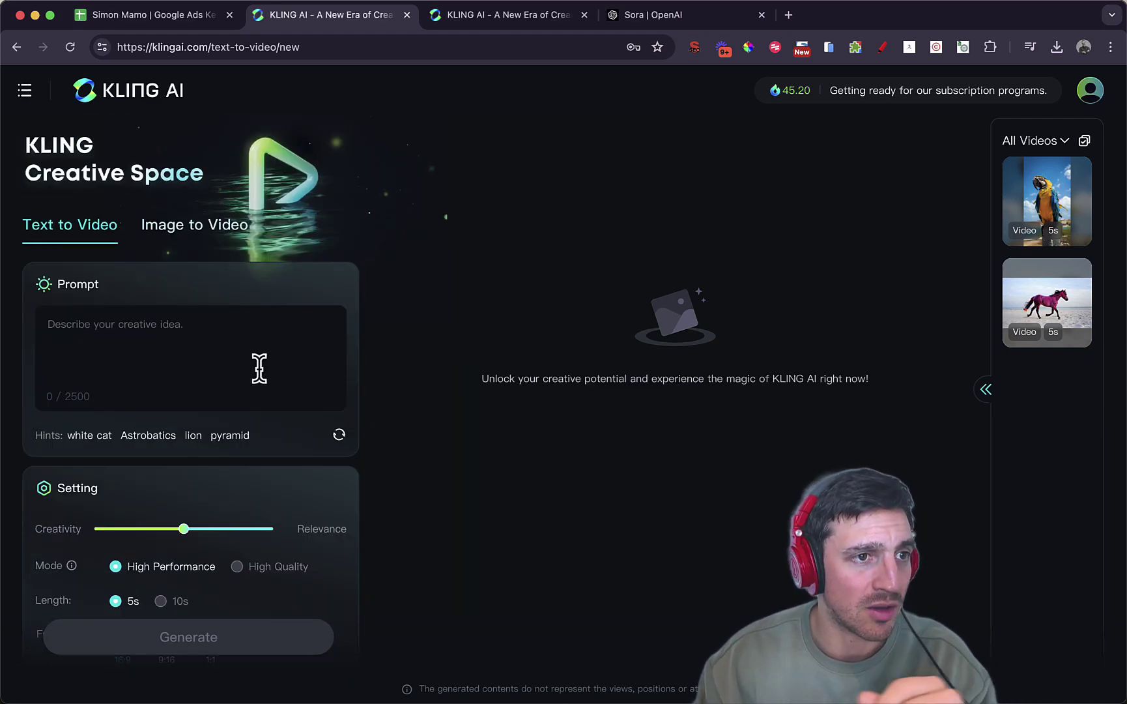
pyautogui.scroll(-5, 257, 368)
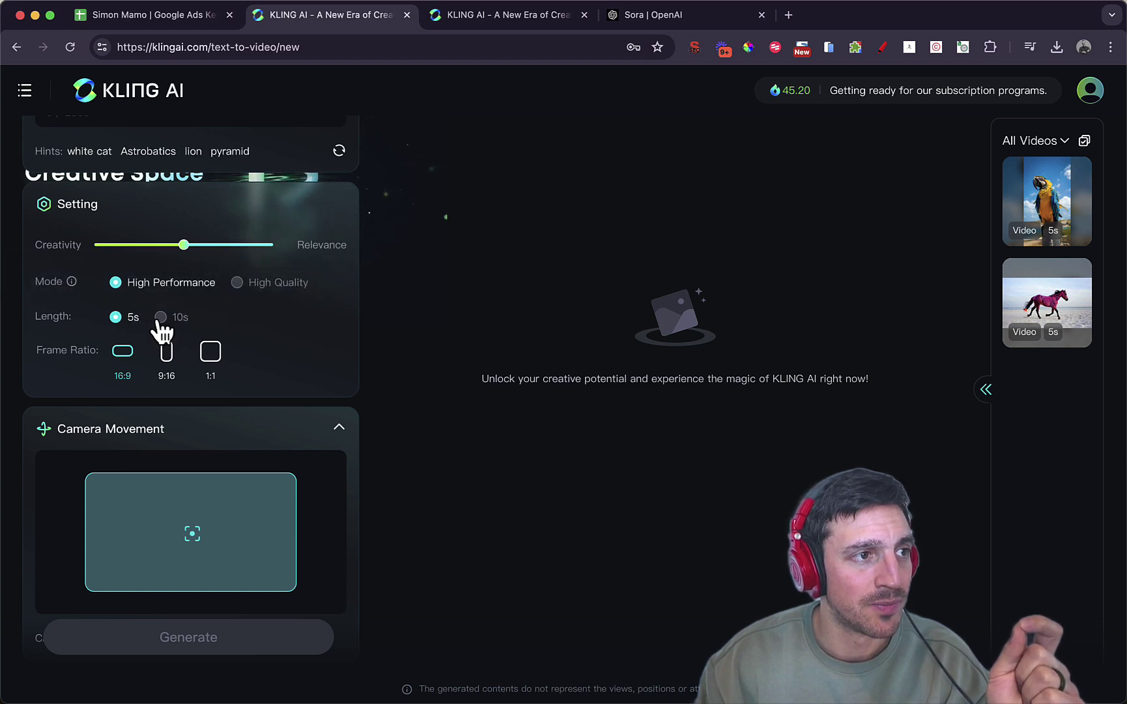
pyautogui.click(161, 317)
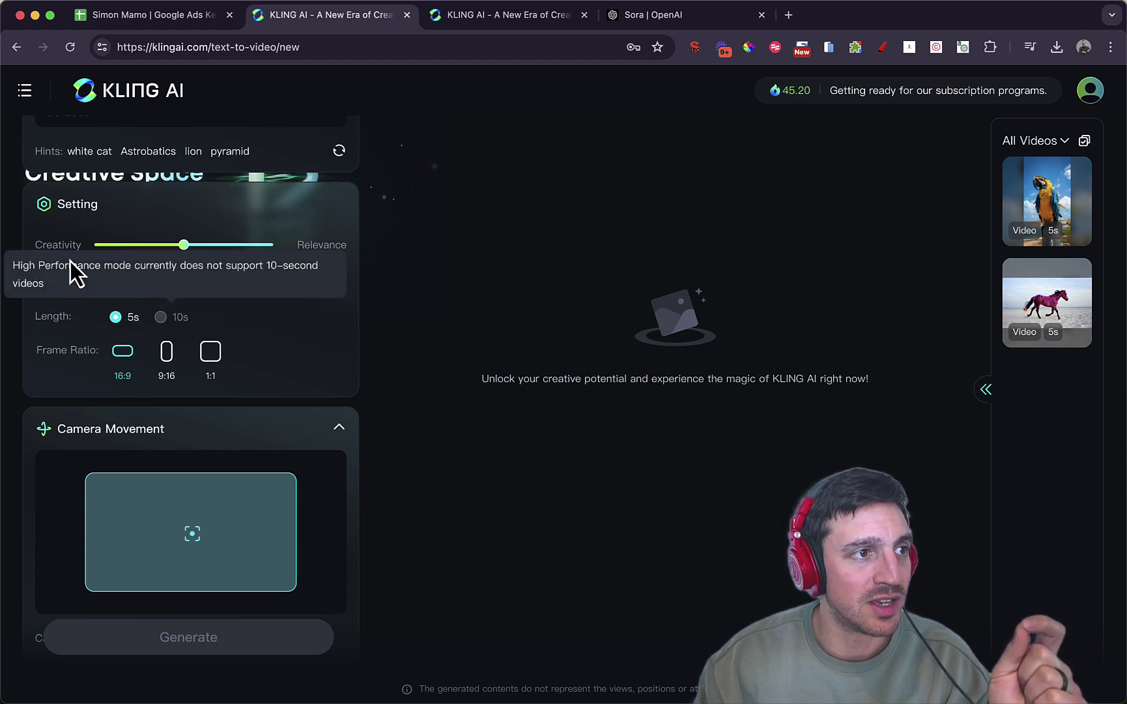
pyautogui.scroll(3, 252, 310)
pyautogui.click(238, 451)
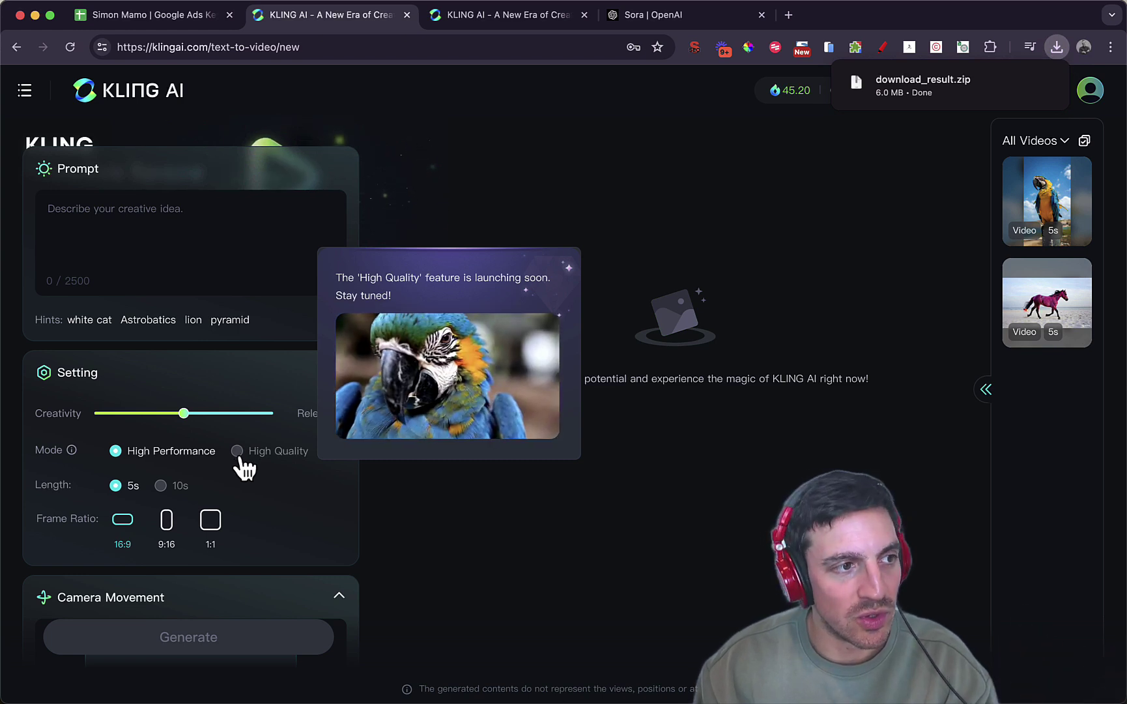
pyautogui.moveTo(164, 484)
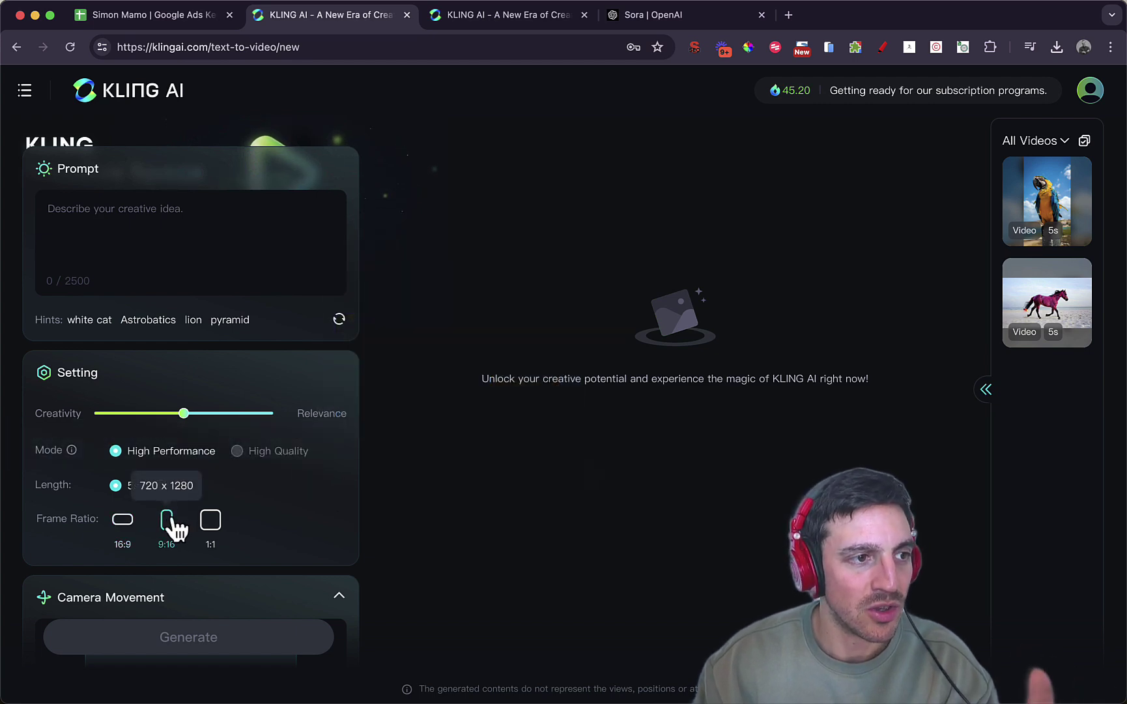
# Set the camera control movement to Zoom
pyautogui.scroll(-6, 300, 415)
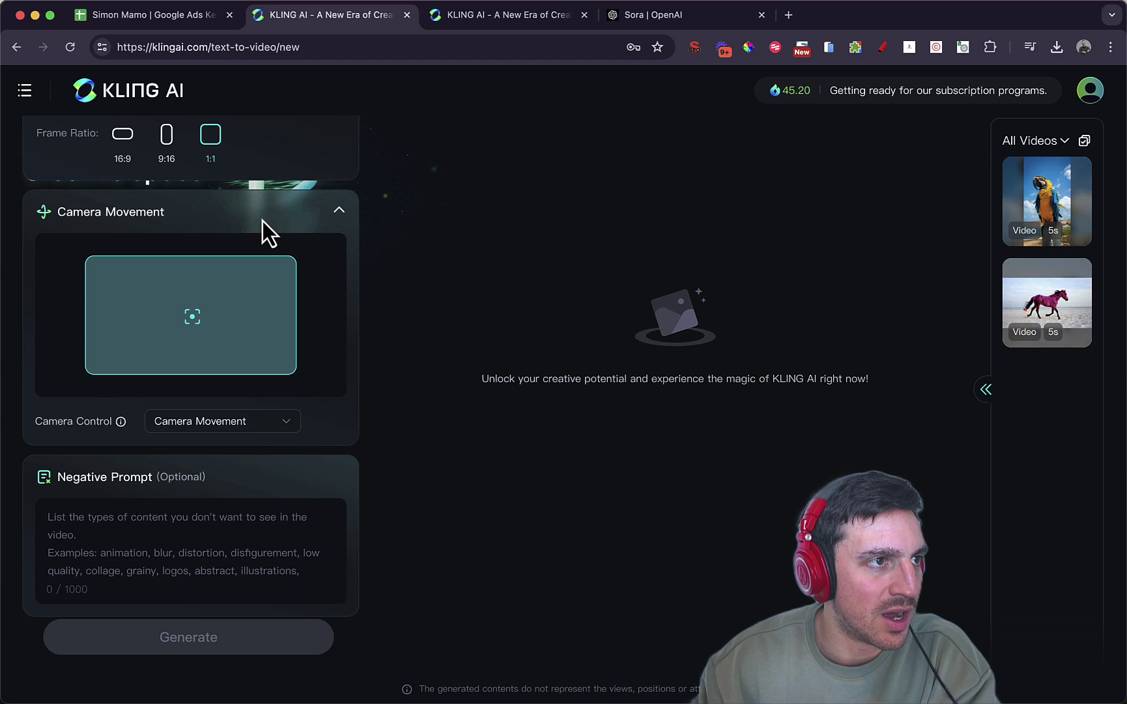
pyautogui.scroll(1, 270, 247)
pyautogui.click(254, 462)
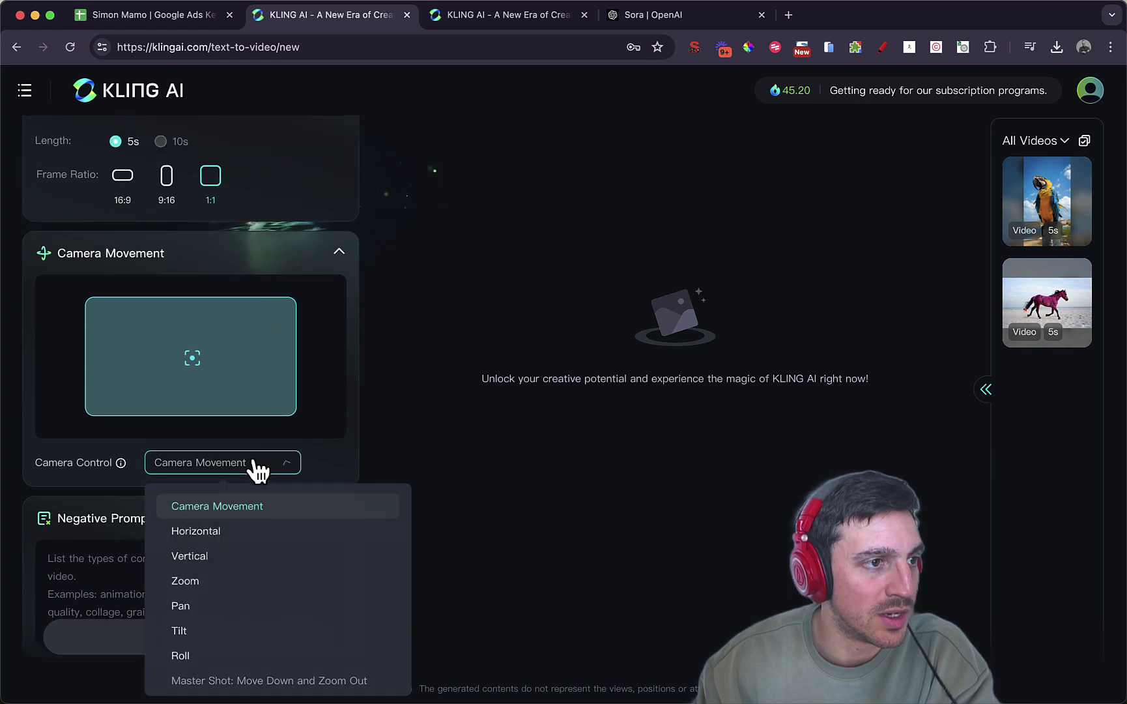
pyautogui.click(251, 588)
pyautogui.scroll(-2, 277, 464)
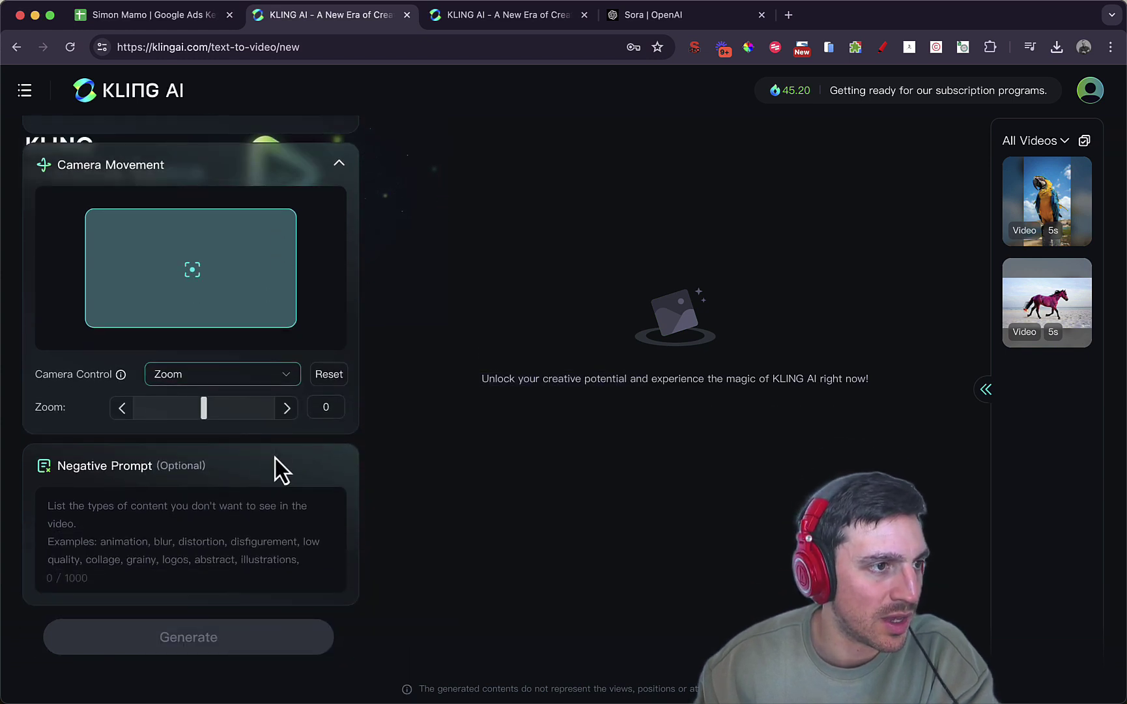
pyautogui.scroll(6, 210, 486)
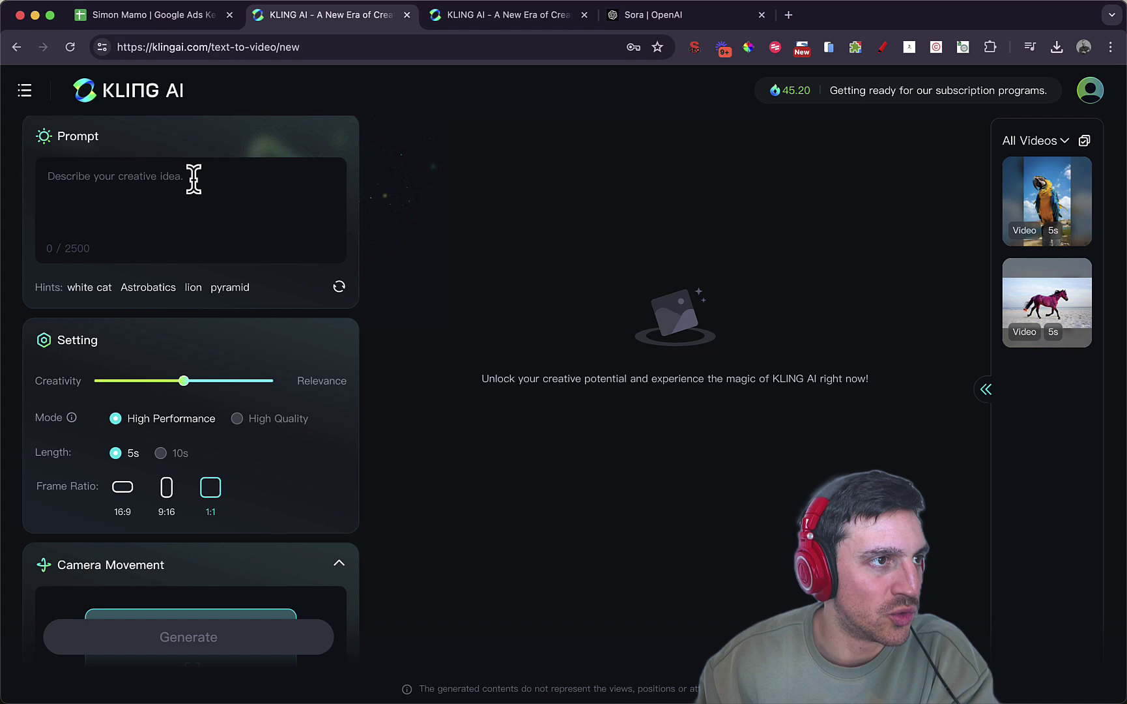
# Paste the dark-room coding prompt and generate a 5-second video
pyautogui.write('a person coding in their computer. the scene is dark and scary. the camera is zooming into the computer screen')
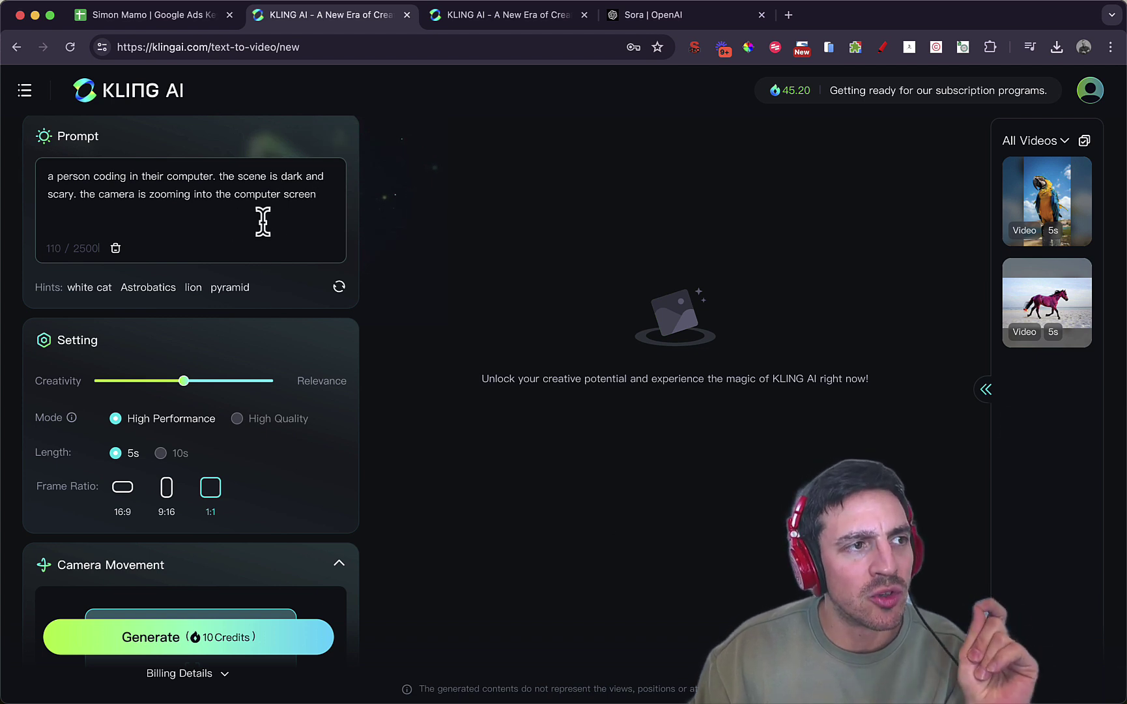
pyautogui.scroll(-1, 264, 568)
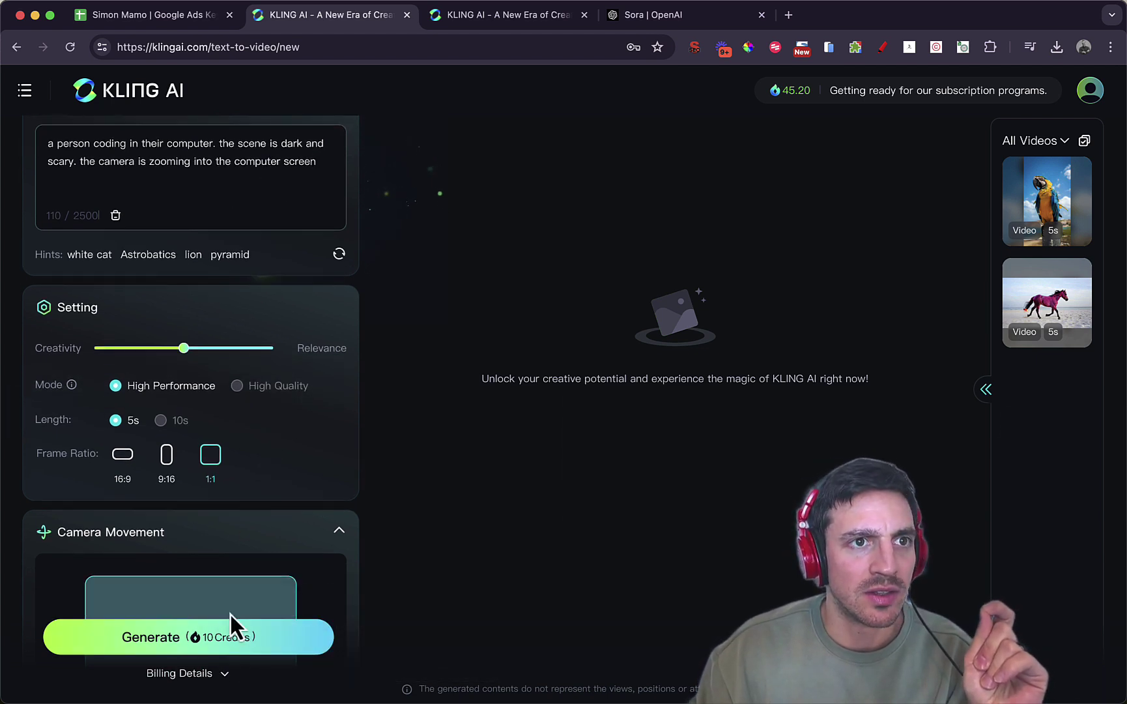
pyautogui.click(220, 650)
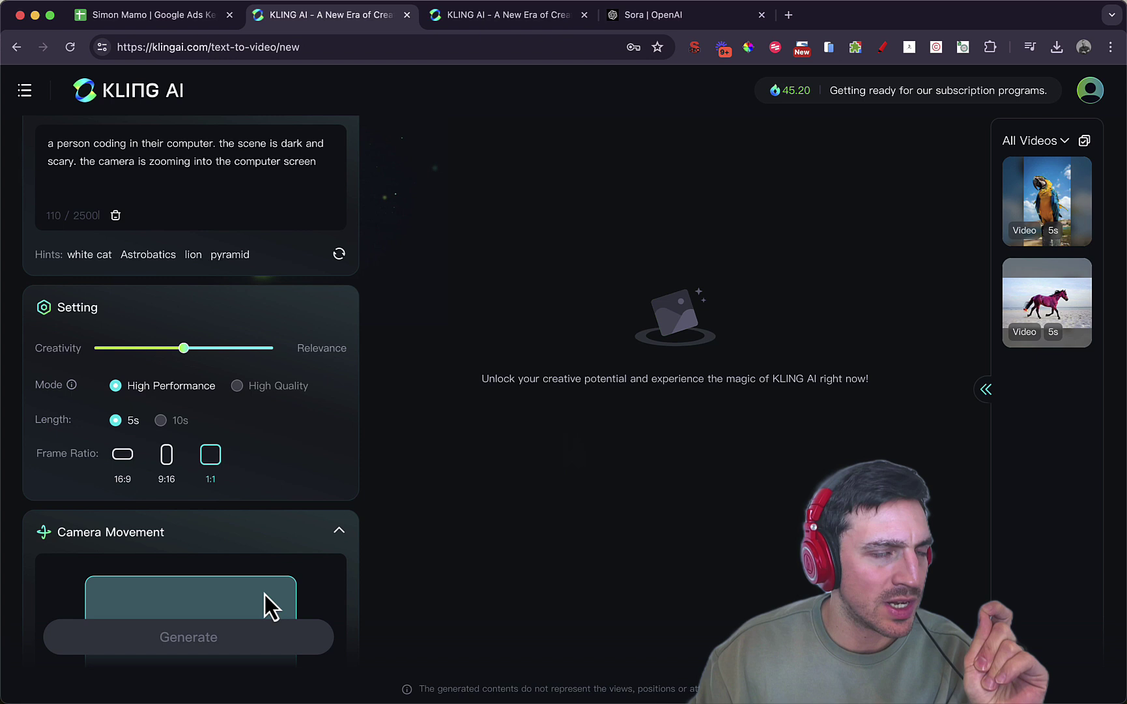
pyautogui.moveTo(806, 99)
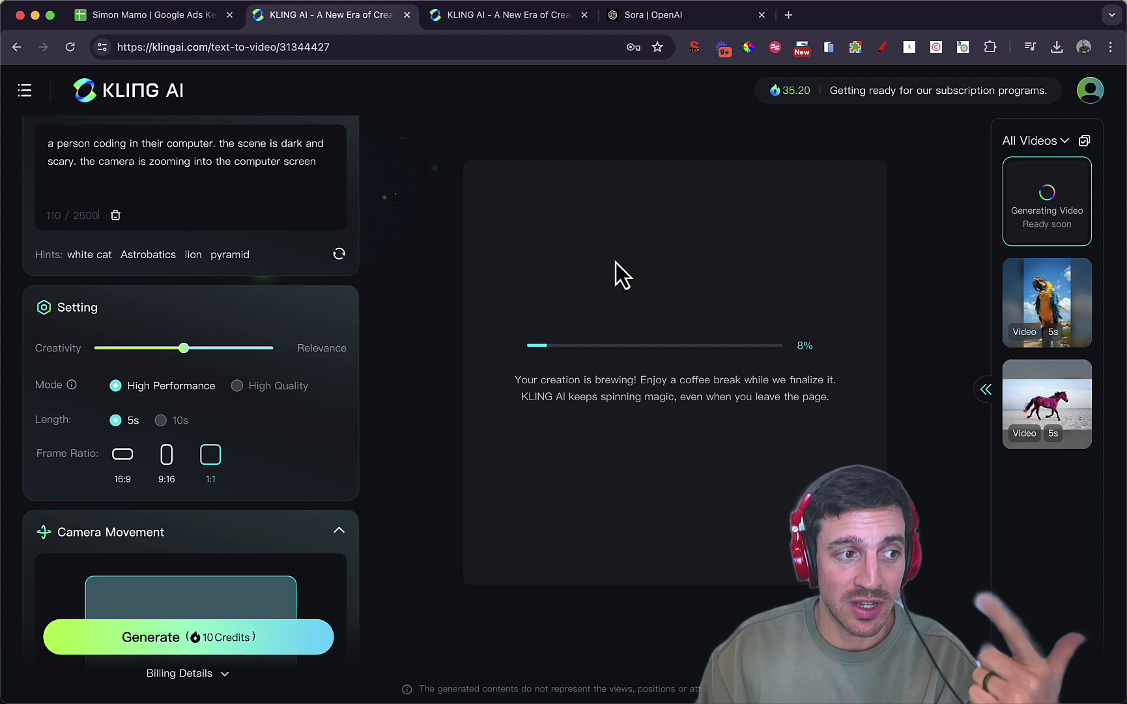
pyautogui.scroll(-5, 265, 376)
pyautogui.scroll(8, 268, 375)
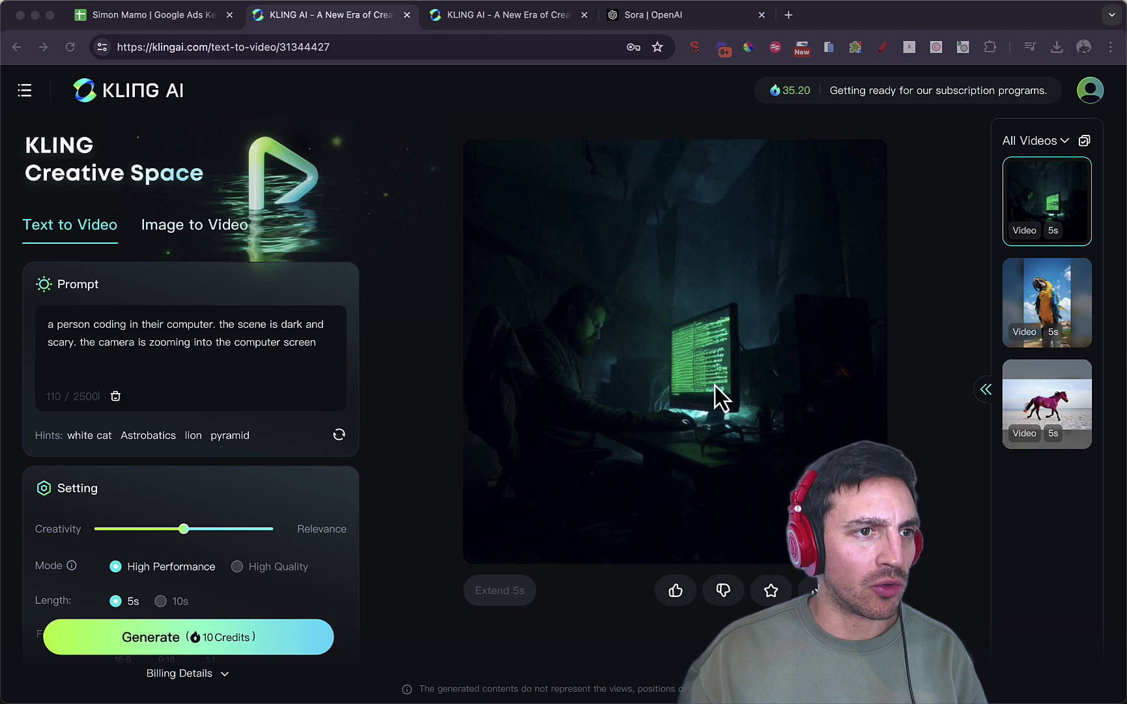
# Watch the generated coder clip full screen, then restore it and scroll back up
pyautogui.click(915, 470)
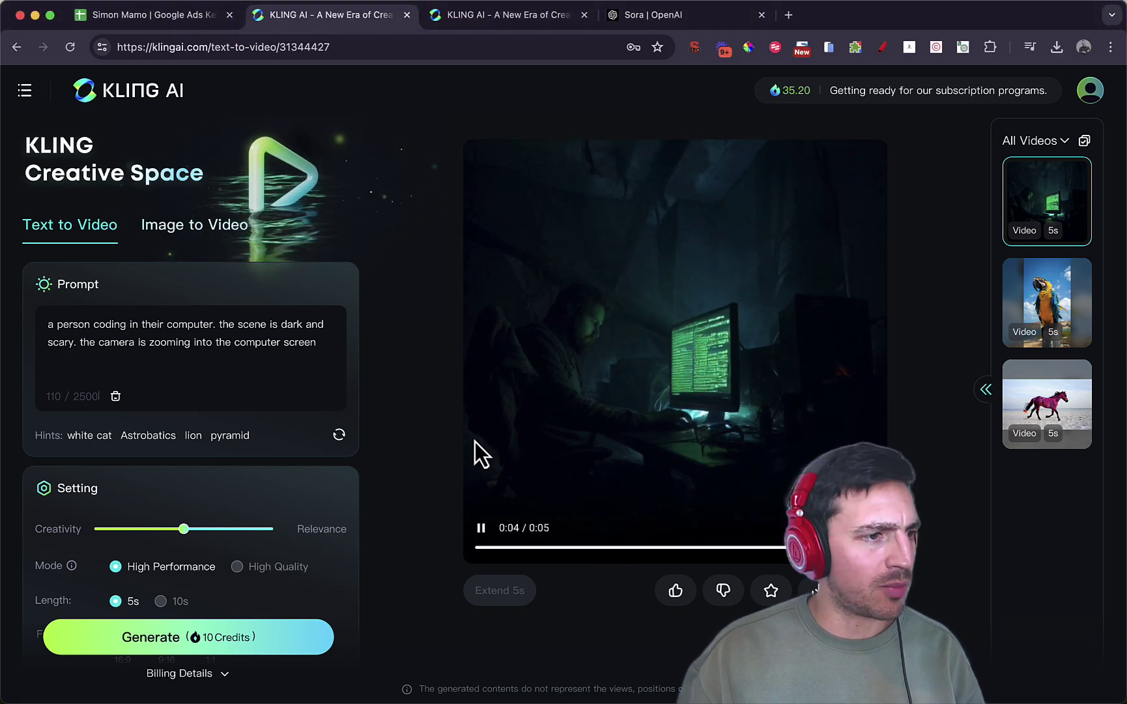
pyautogui.scroll(-8, 243, 428)
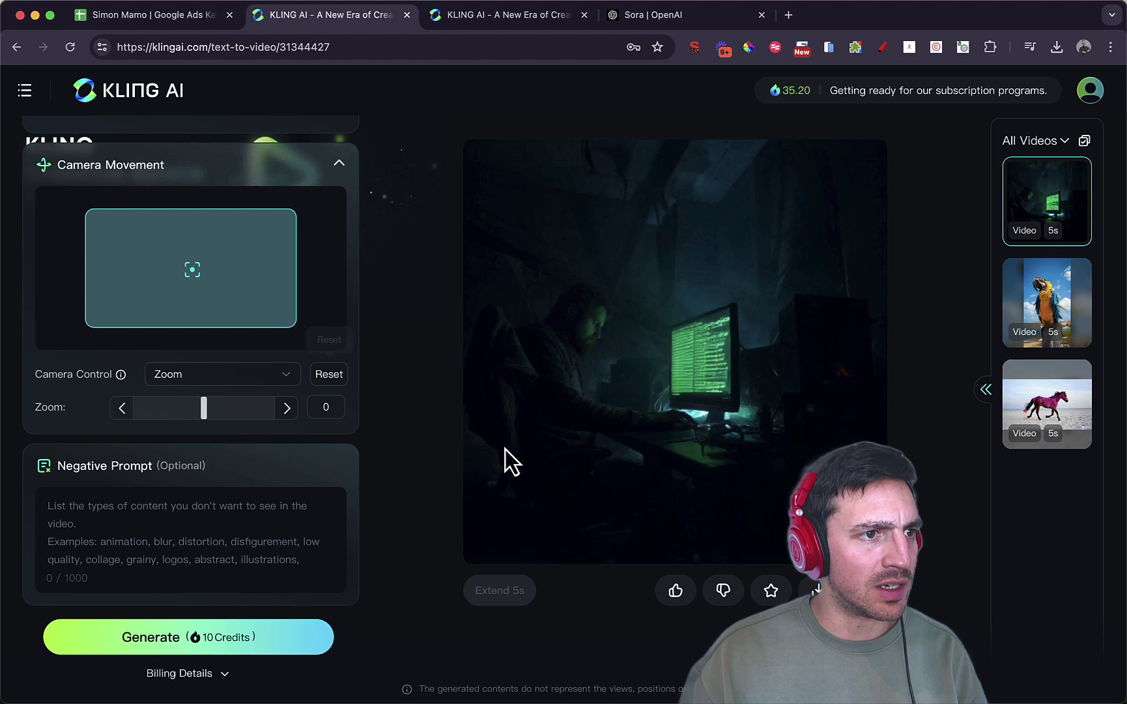
pyautogui.doubleClick(617, 428)
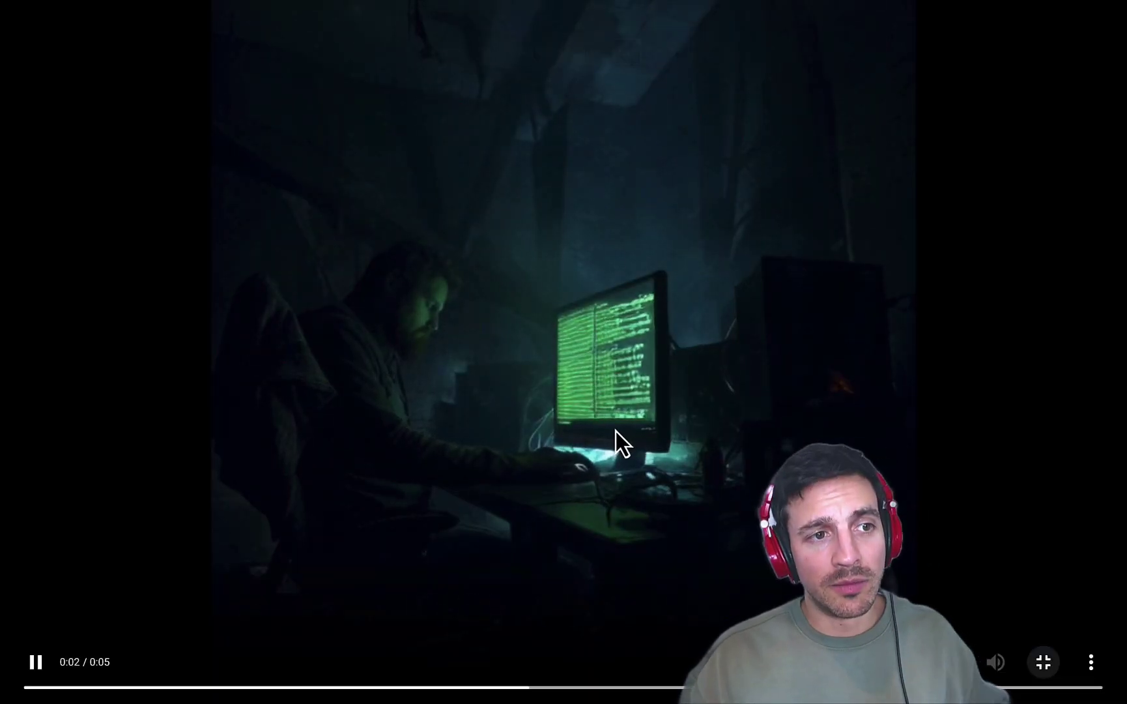
pyautogui.doubleClick(616, 433)
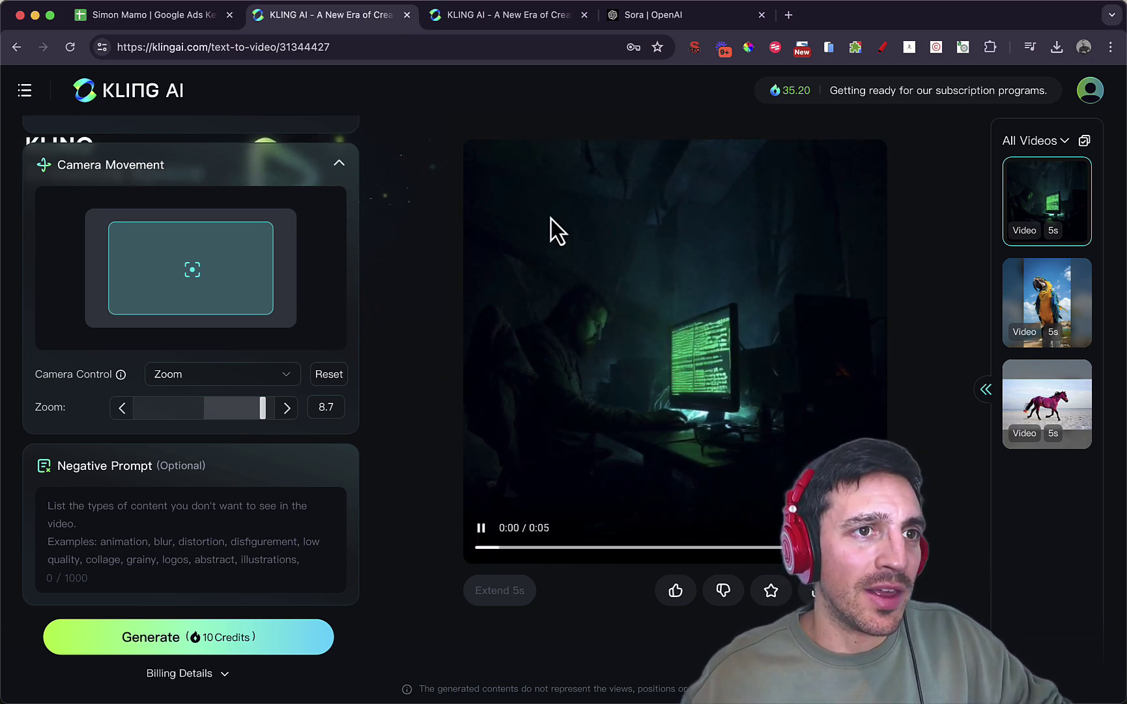
pyautogui.scroll(3, 358, 270)
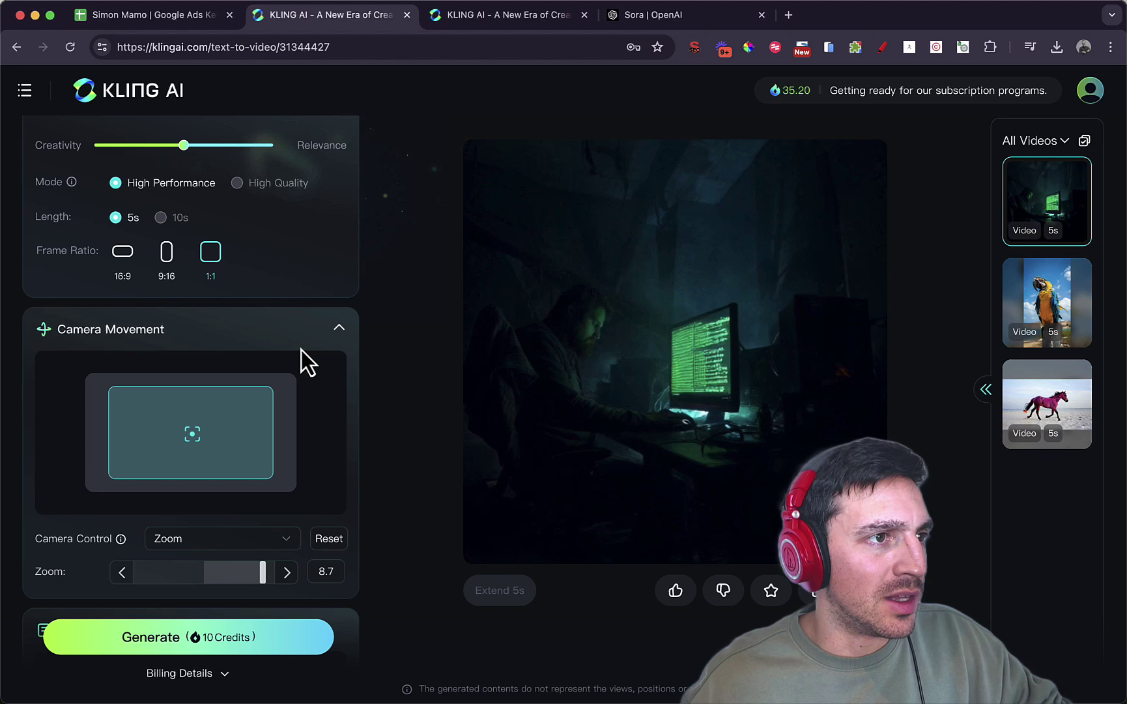
pyautogui.scroll(3, 286, 313)
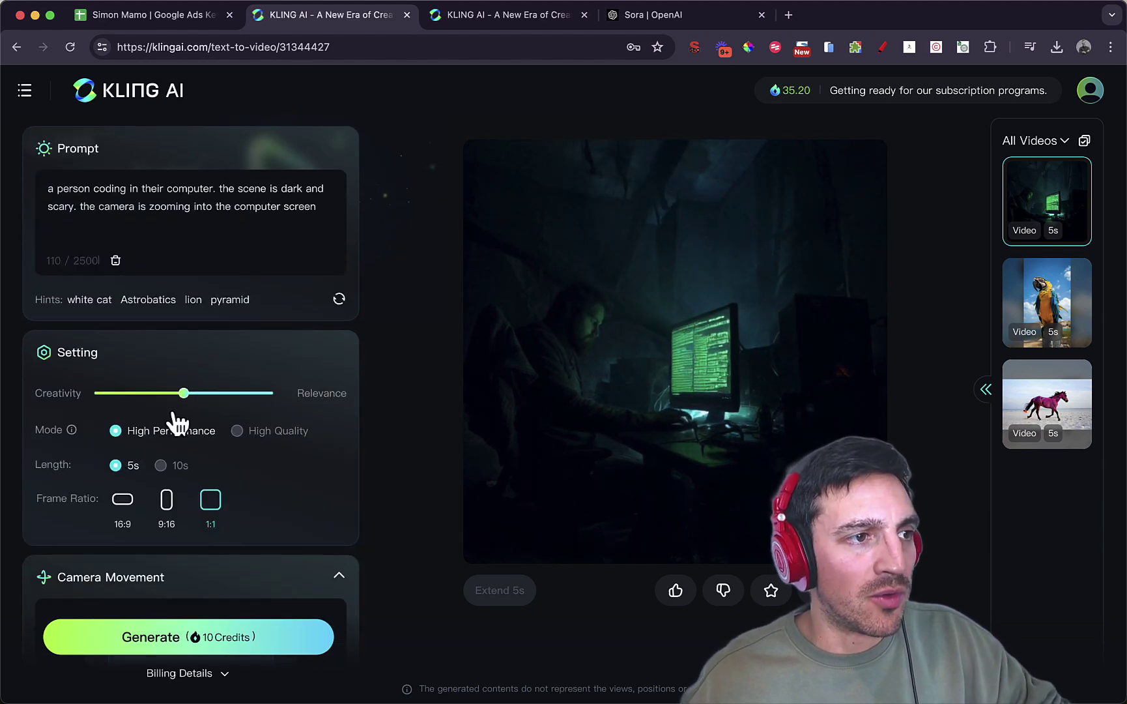
pyautogui.scroll(2, 305, 268)
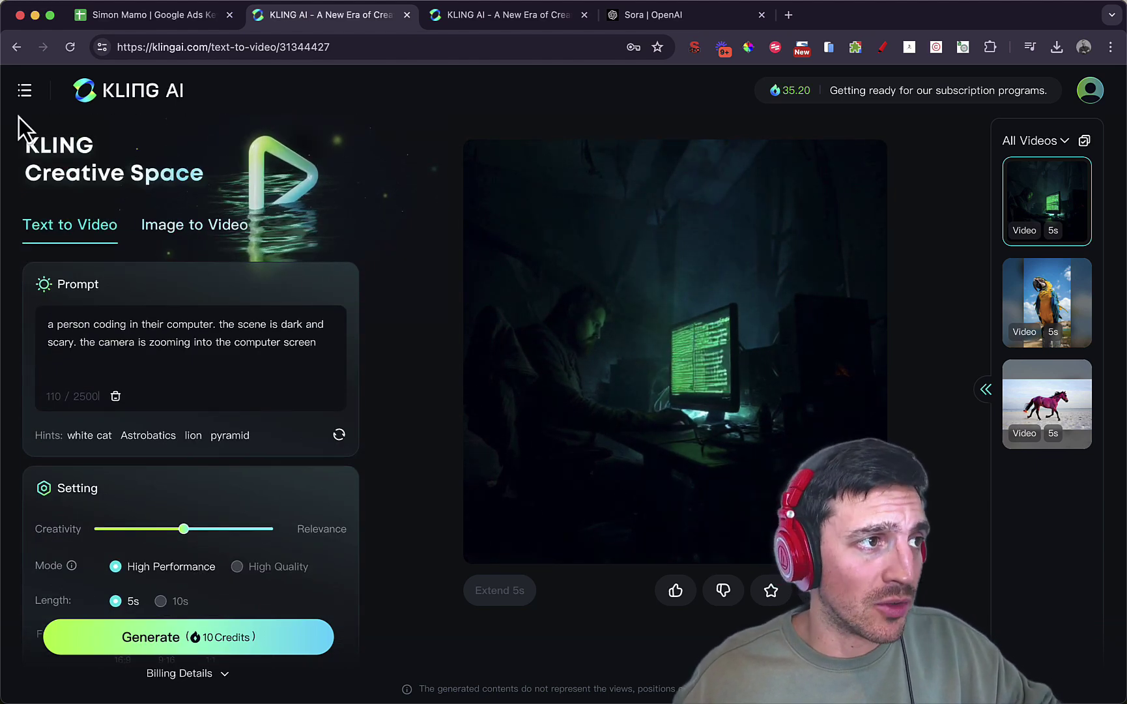
# Move from the video panels to the AI Images generation page
pyautogui.click(220, 230)
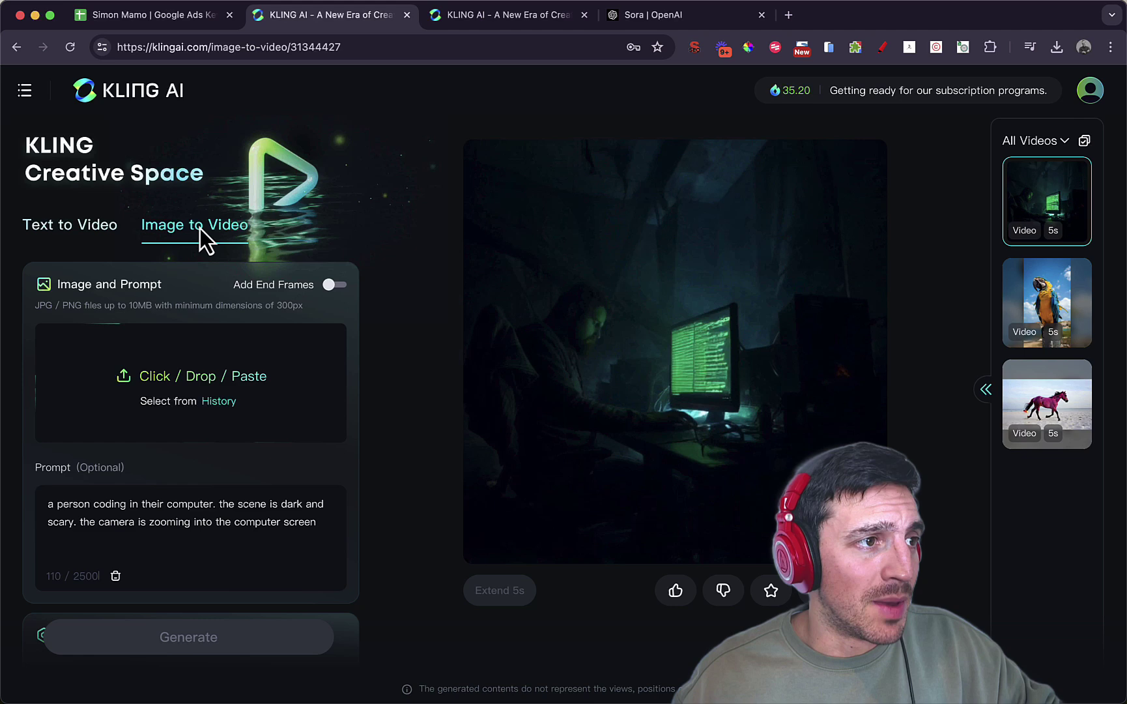
pyautogui.click(91, 230)
pyautogui.click(81, 181)
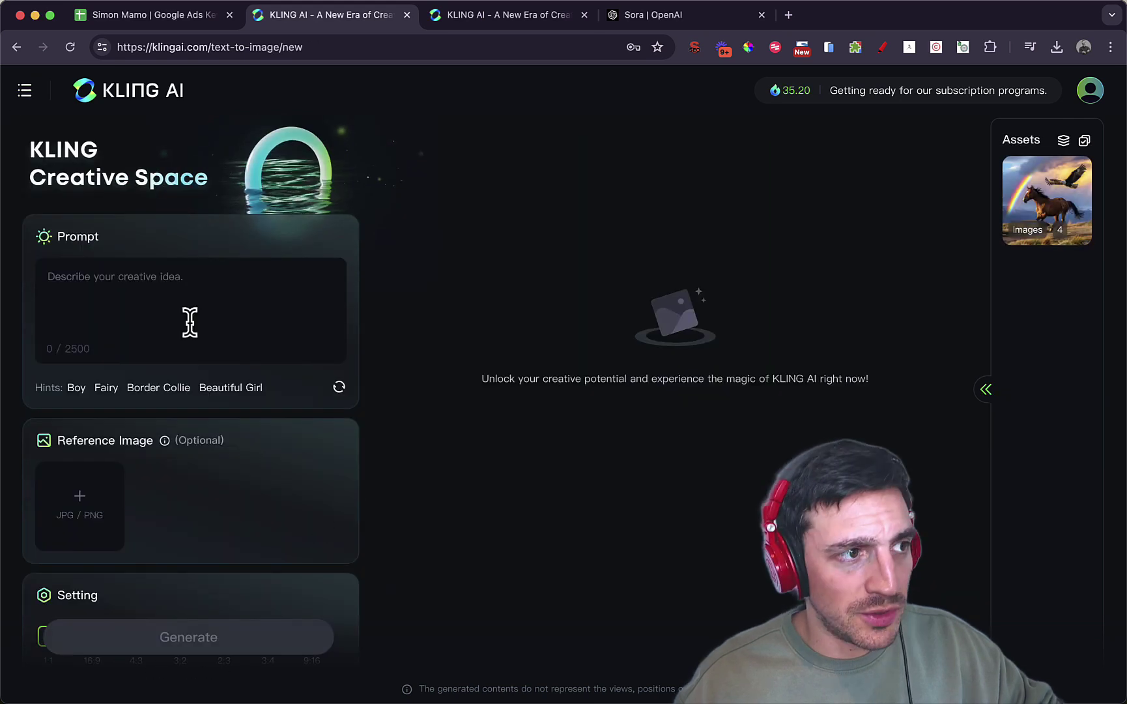
# Paste the neon hoodie-coder prompt and confirm 1:1 ratio with 4 images
pyautogui.click(185, 279)
pyautogui.write('a realistic image of a person coding infront of the computer. They are wearing a hoody and we see some neon lights throughout the room')
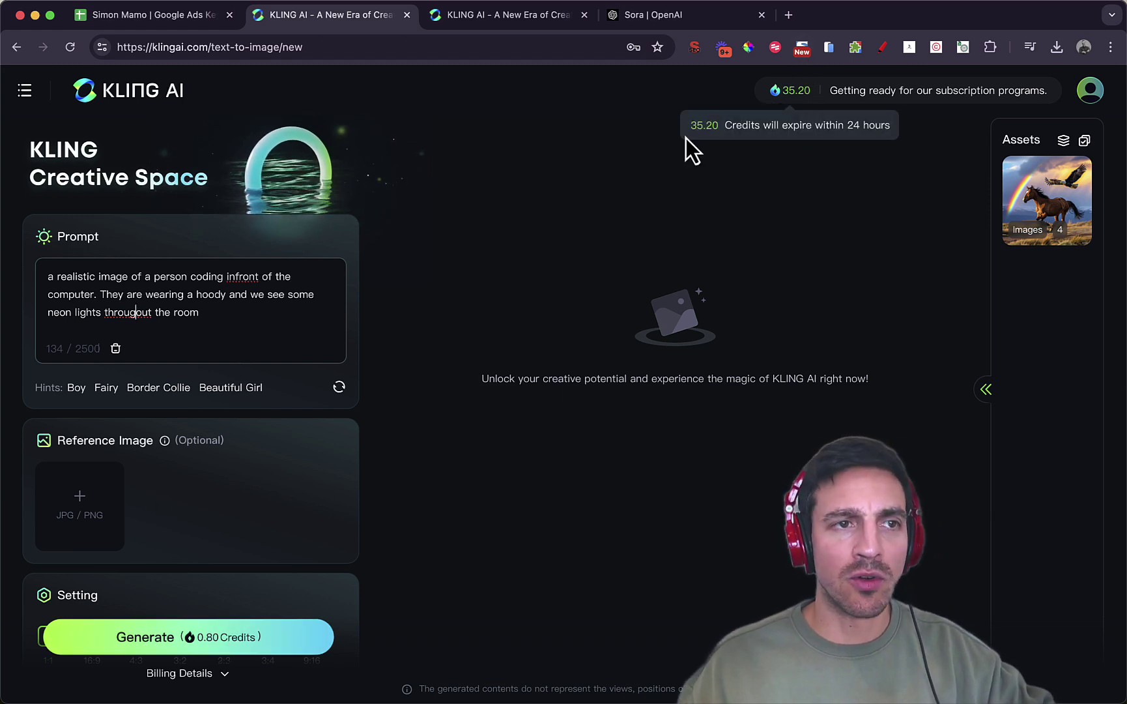
pyautogui.moveTo(808, 97)
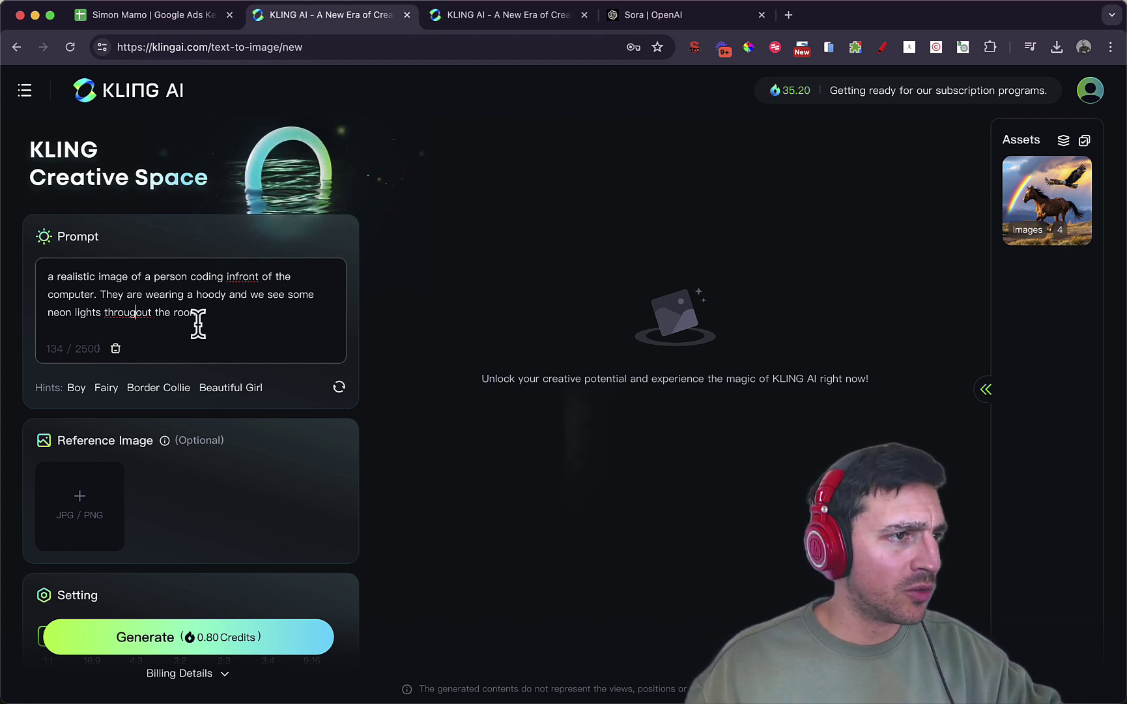
pyautogui.scroll(-3, 219, 336)
pyautogui.scroll(3, 225, 329)
pyautogui.scroll(-3, 202, 466)
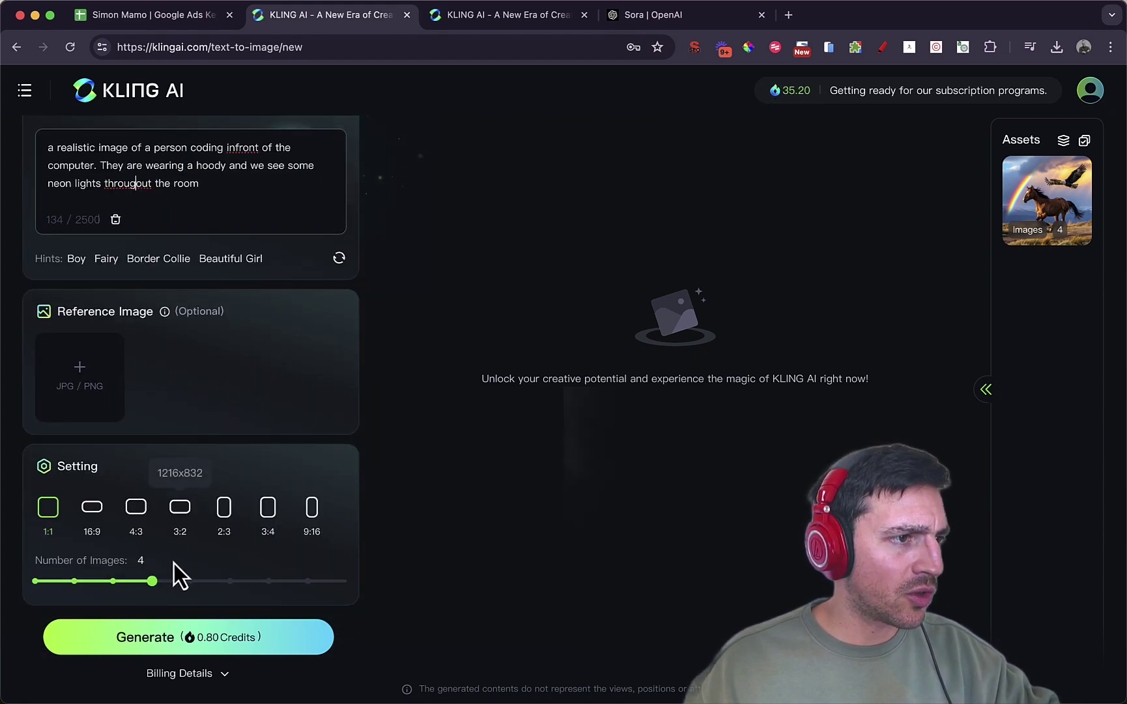
pyautogui.scroll(3, 126, 407)
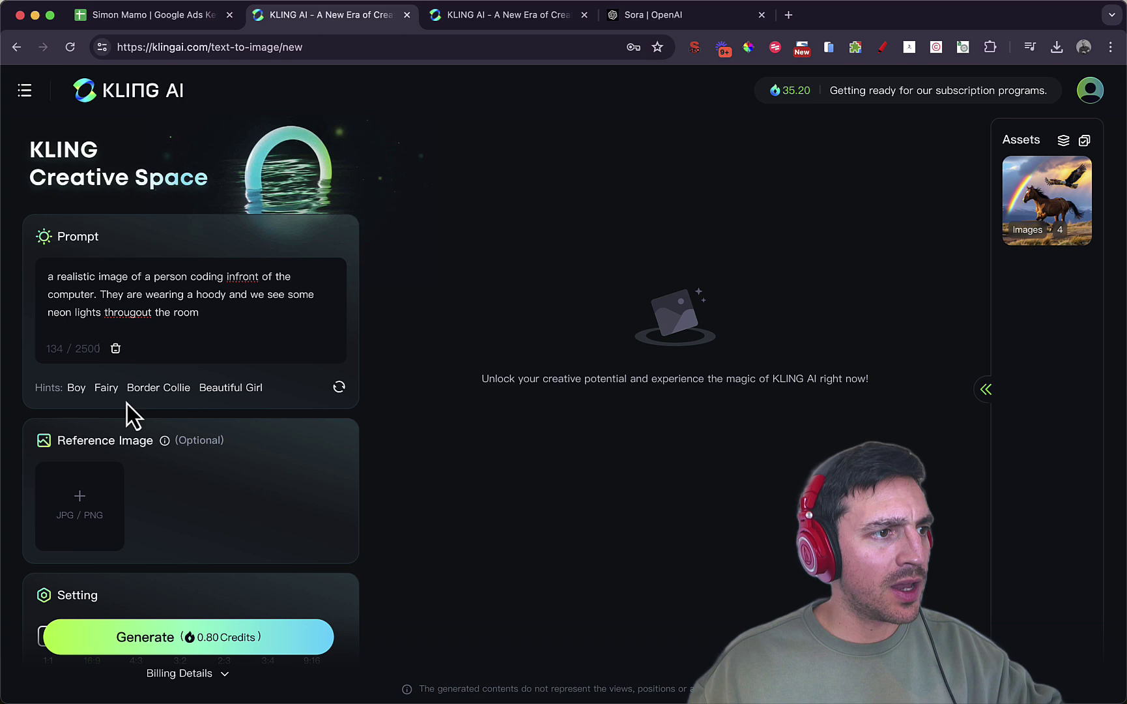
pyautogui.moveTo(166, 444)
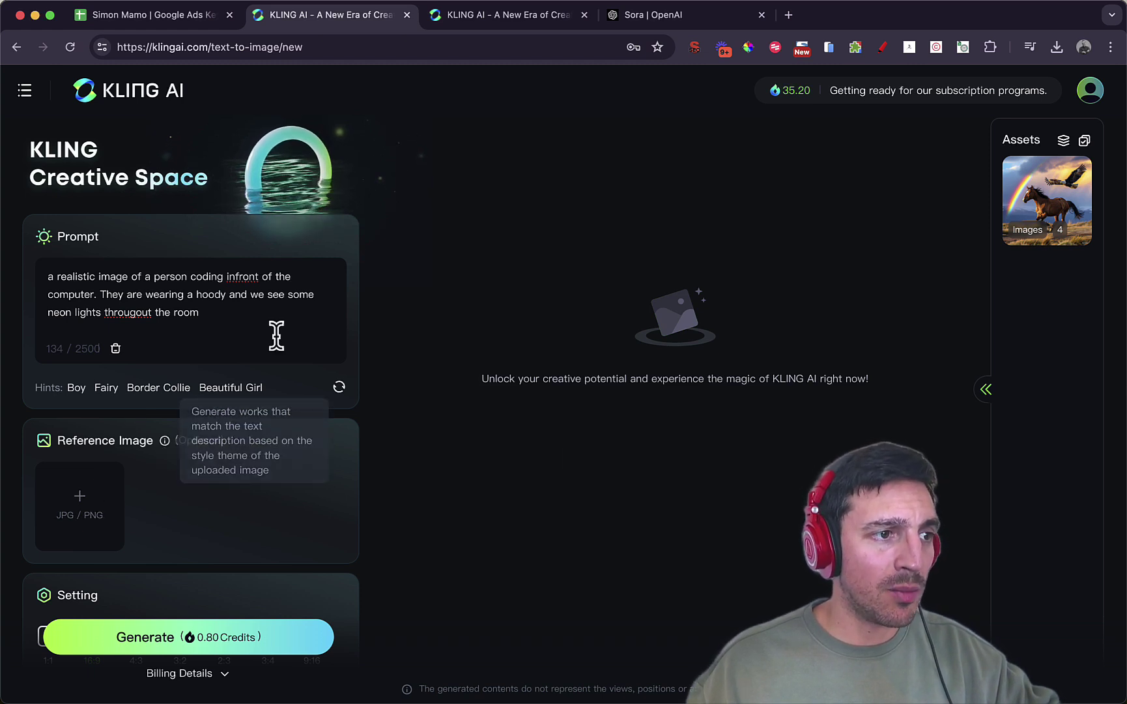
# Generate the four neon coder images and page through them in the viewer
pyautogui.click(172, 642)
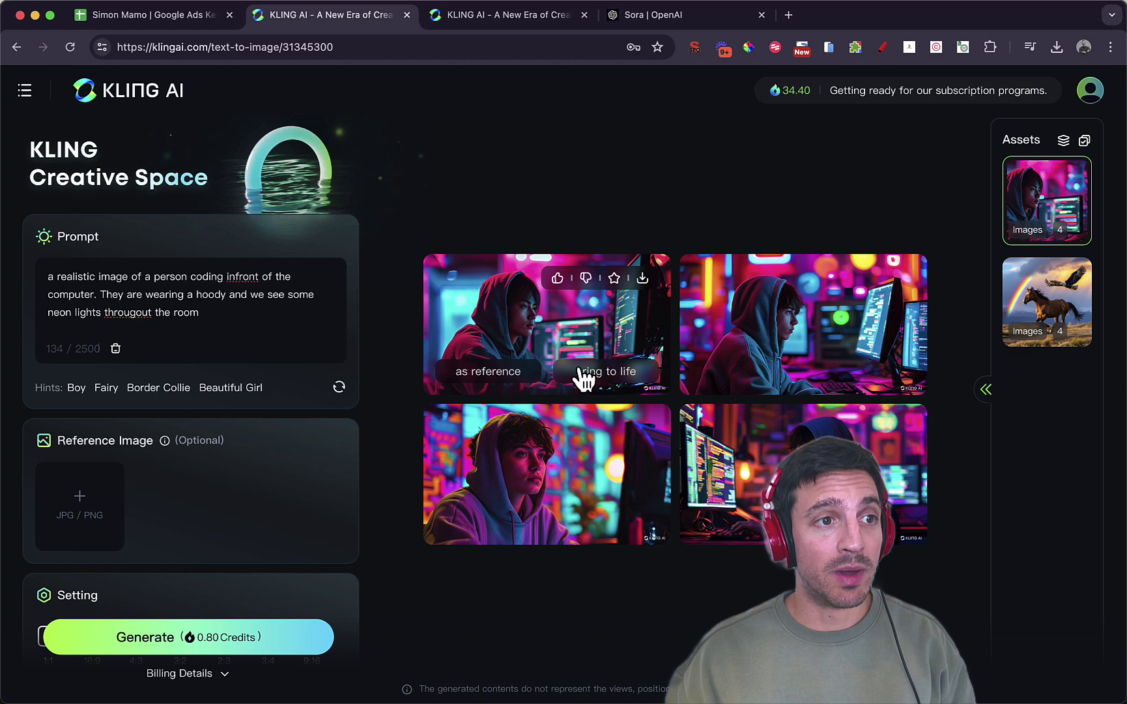
pyautogui.click(571, 335)
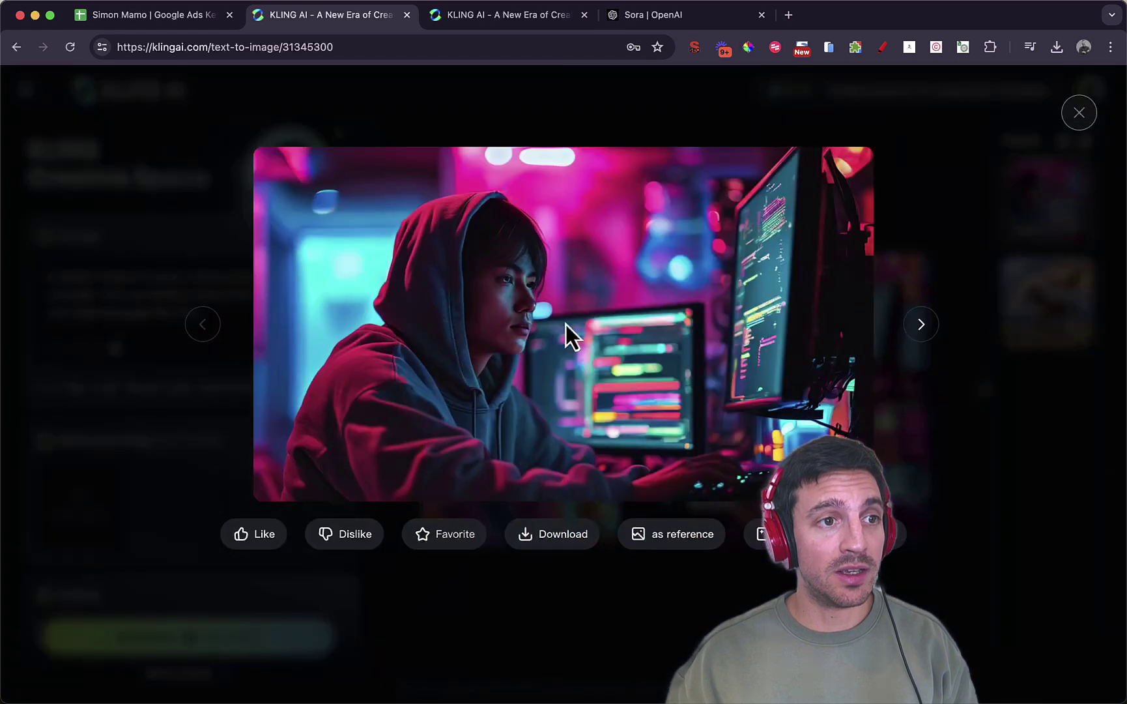
pyautogui.click(930, 331)
pyautogui.click(929, 331)
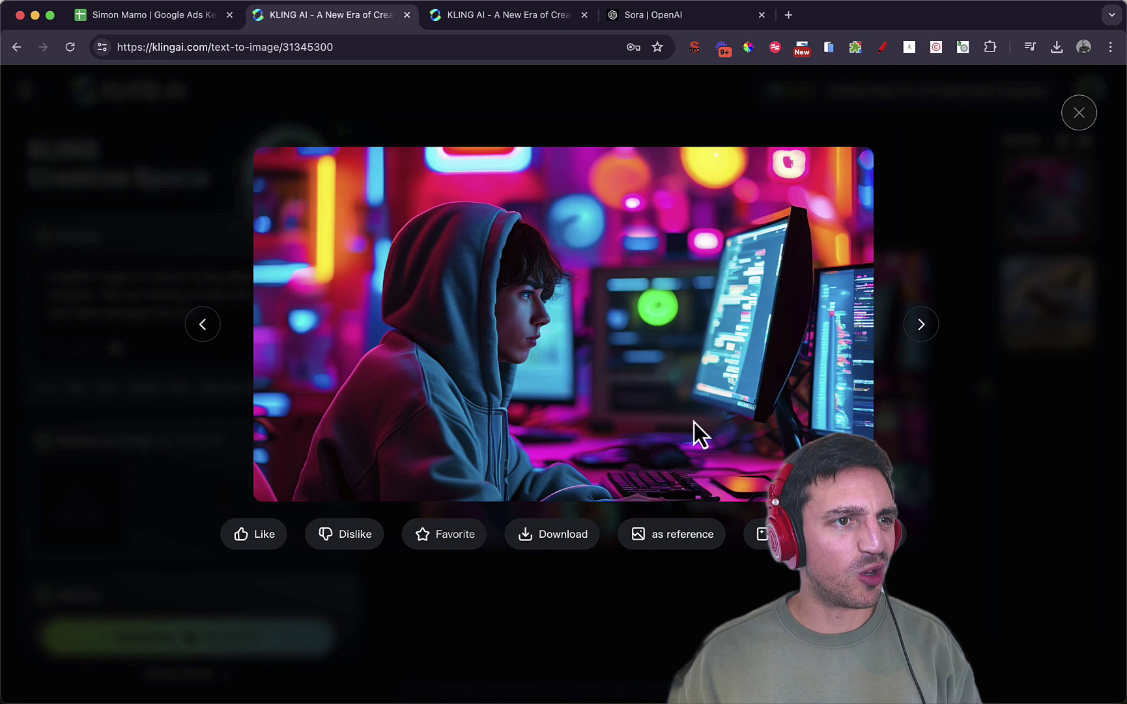
pyautogui.click(921, 327)
pyautogui.click(921, 327)
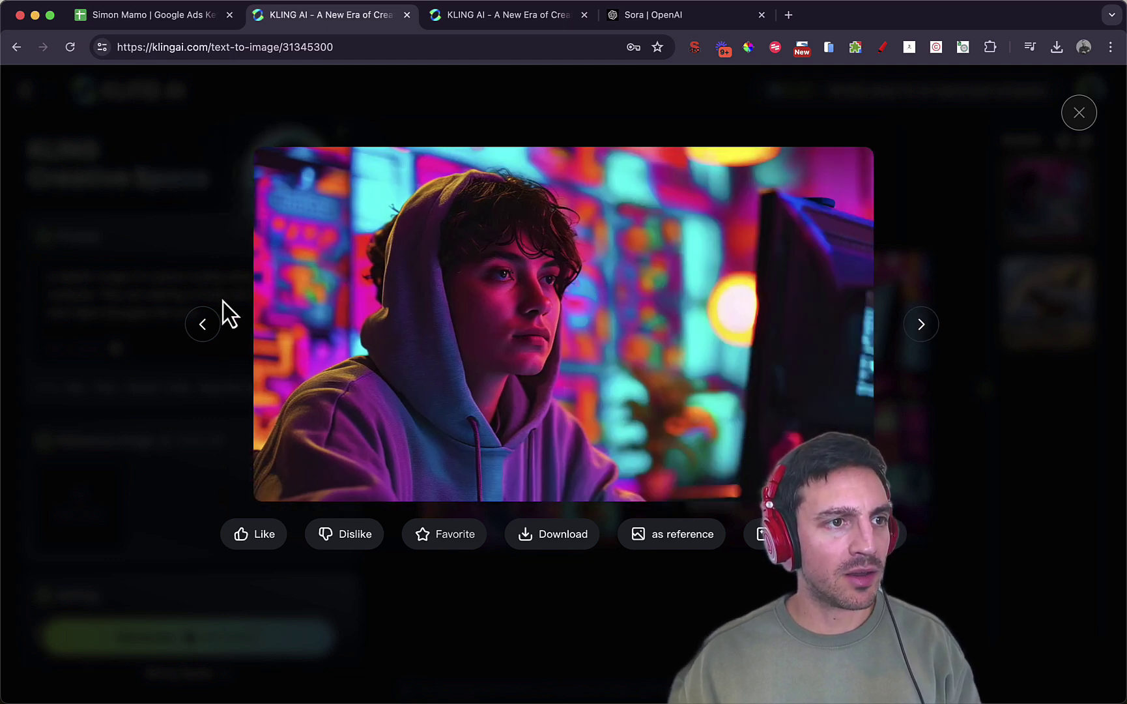
# Return to the previous image and send it to Bring to Life
pyautogui.click(202, 325)
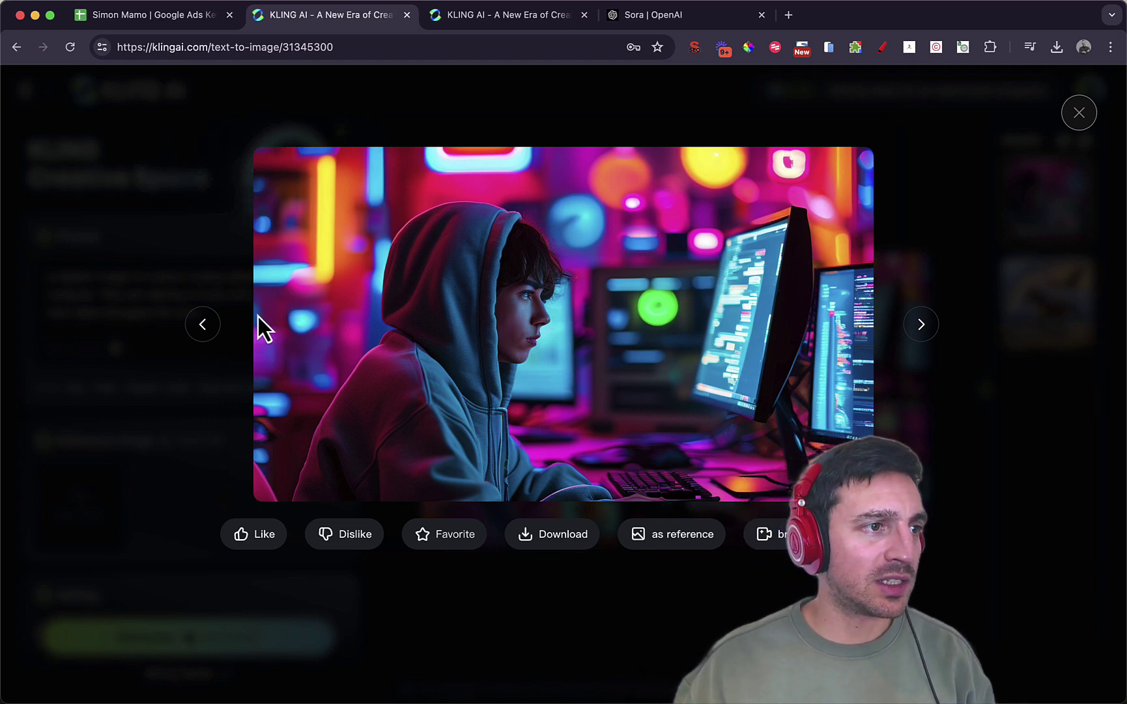
pyautogui.click(203, 324)
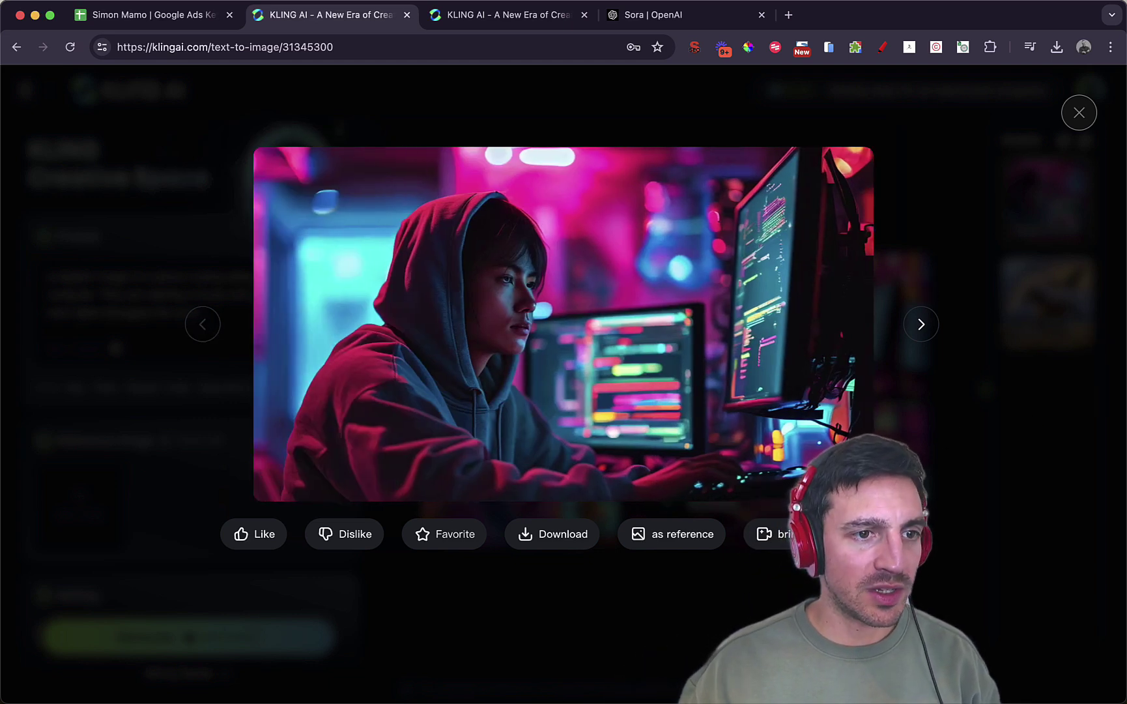
pyautogui.click(815, 534)
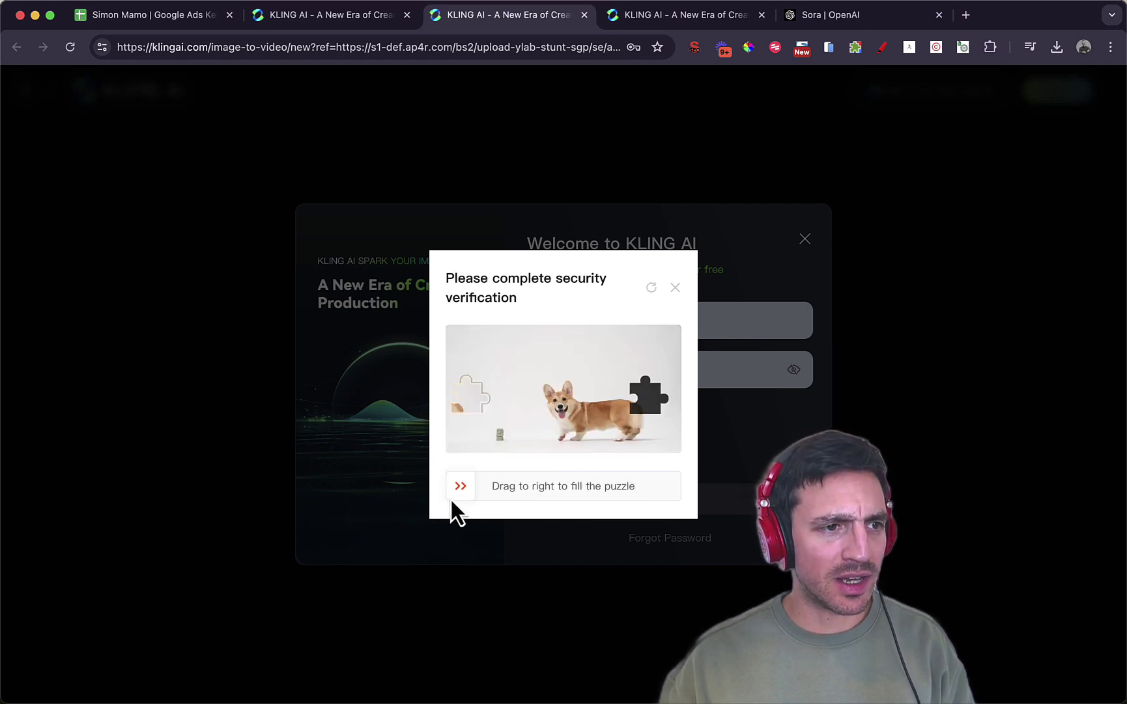
# Try the captcha slider, close the verification tab, and view the second hoodie-coder image full size
pyautogui.moveTo(461, 487); pyautogui.dragTo(605, 467)
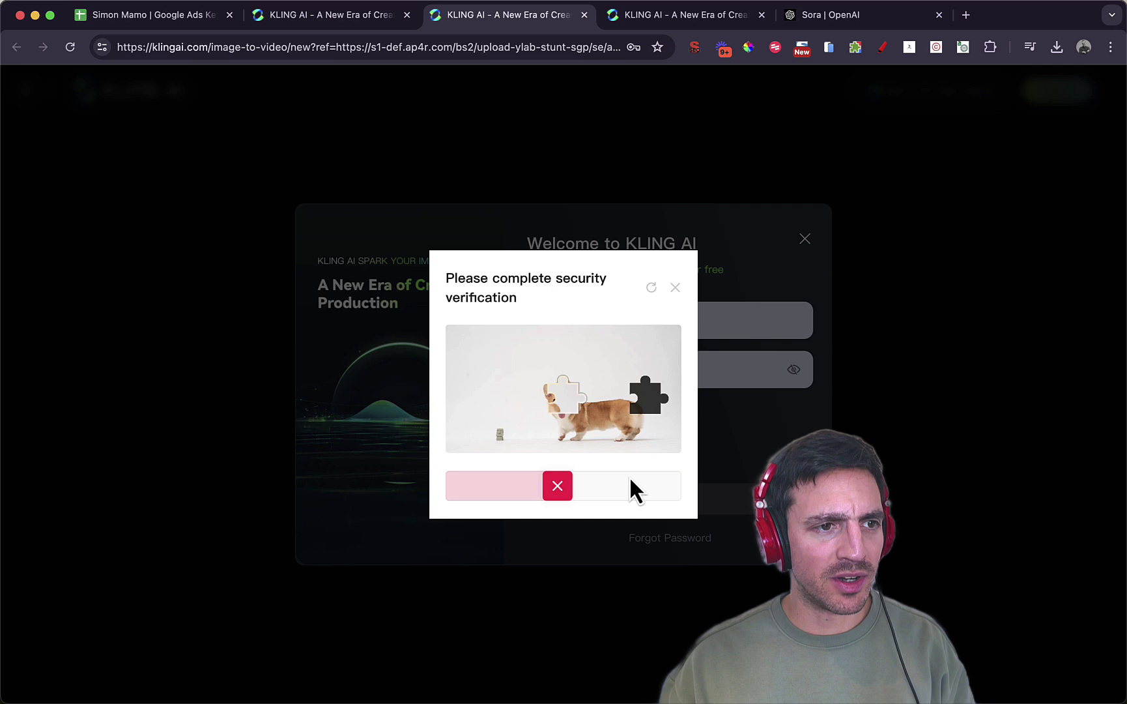
pyautogui.click(585, 15)
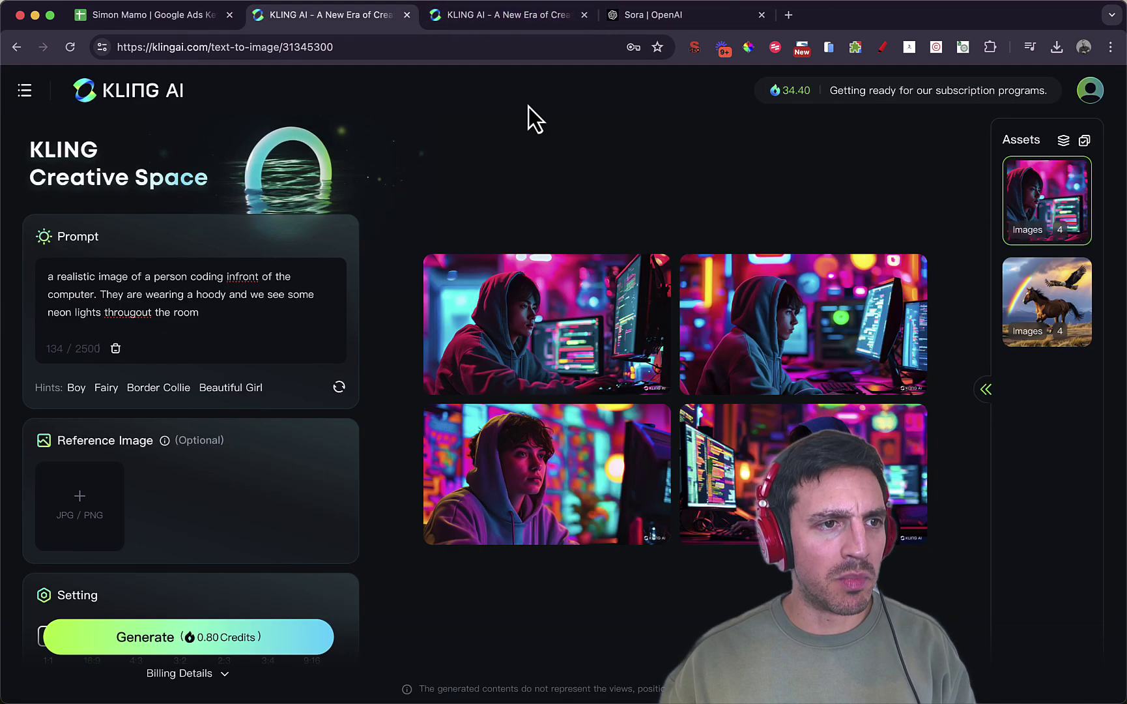
pyautogui.click(768, 325)
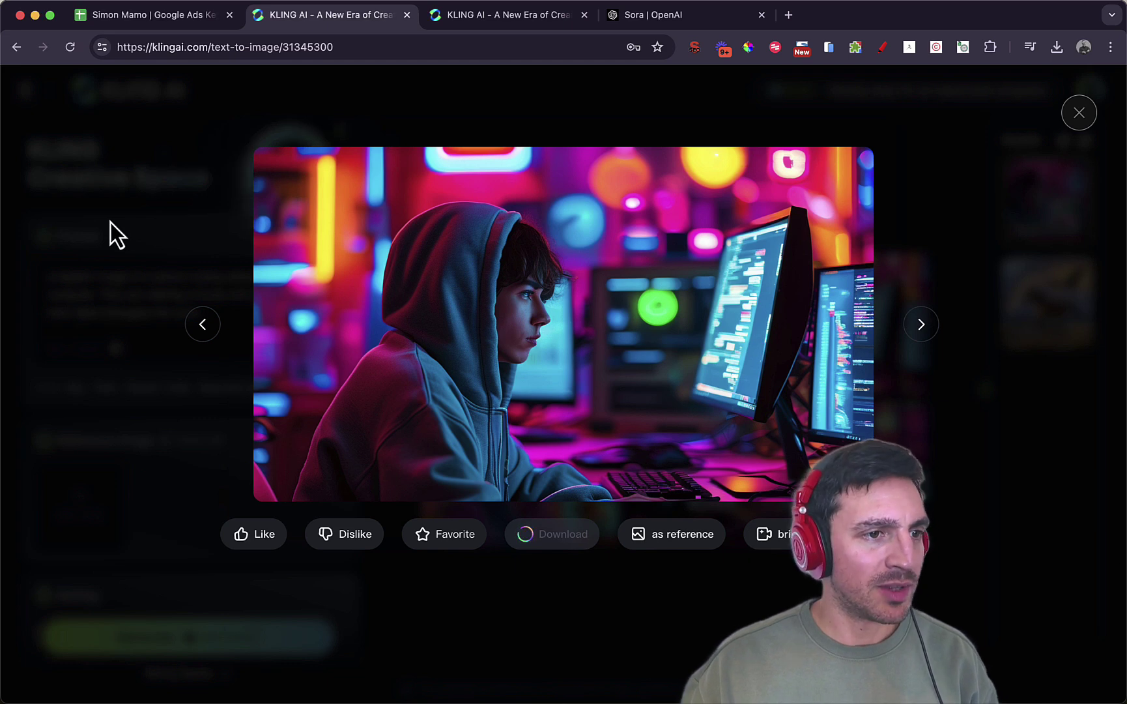
# Close the image viewer and go to the AI video creation page
pyautogui.click(122, 200)
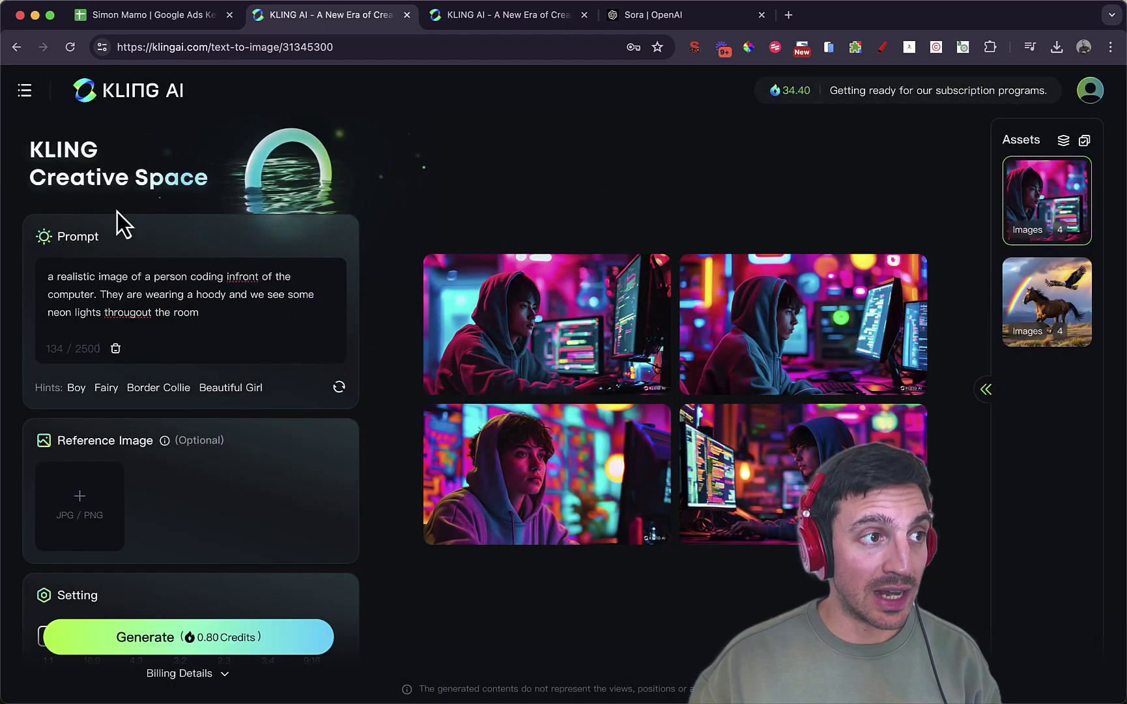
pyautogui.click(27, 90)
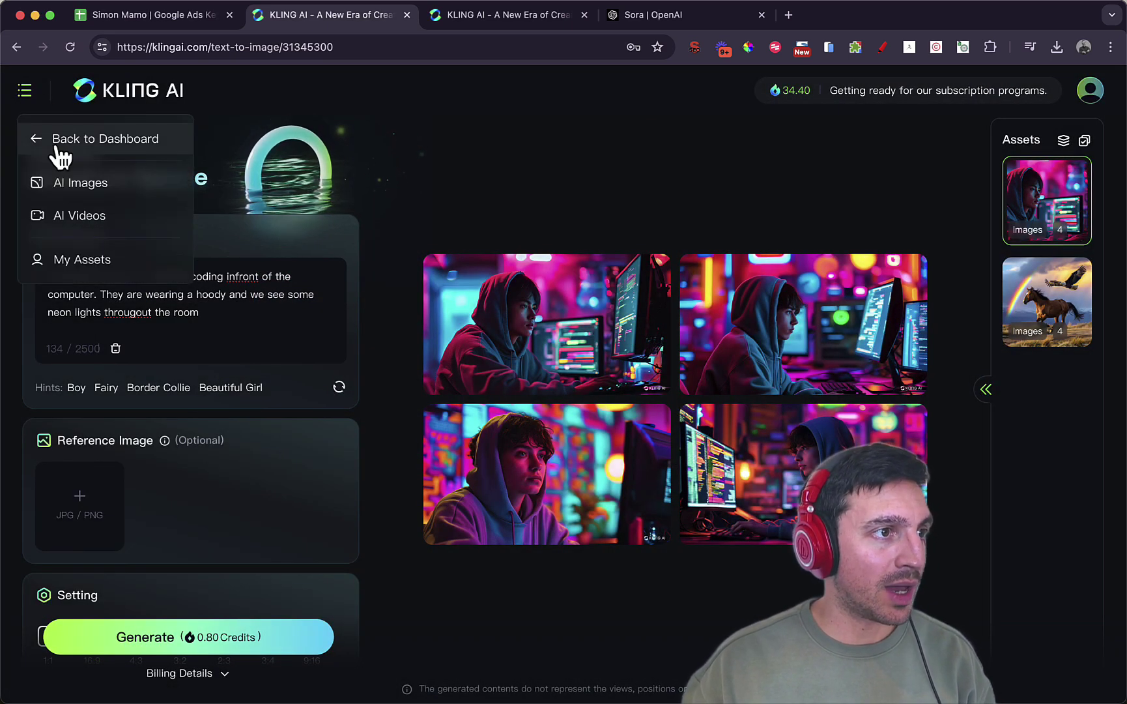
pyautogui.click(90, 215)
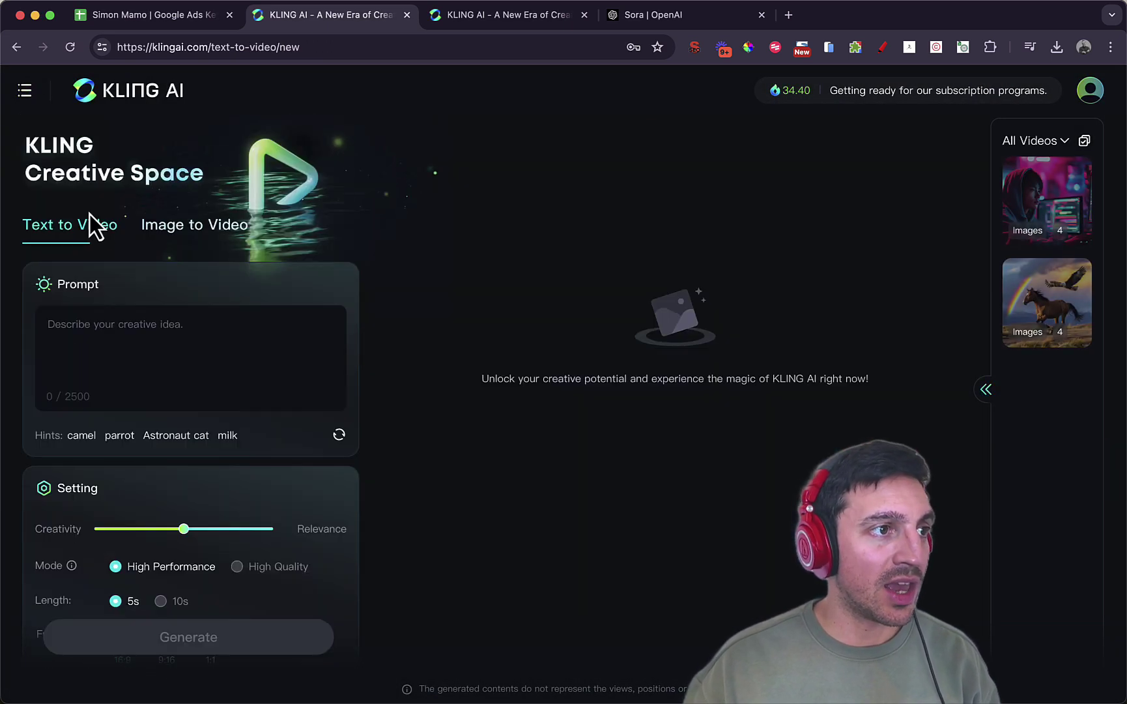
# Load the downloaded neon coder PNG into Image to Video and start generating the clip
pyautogui.click(209, 234)
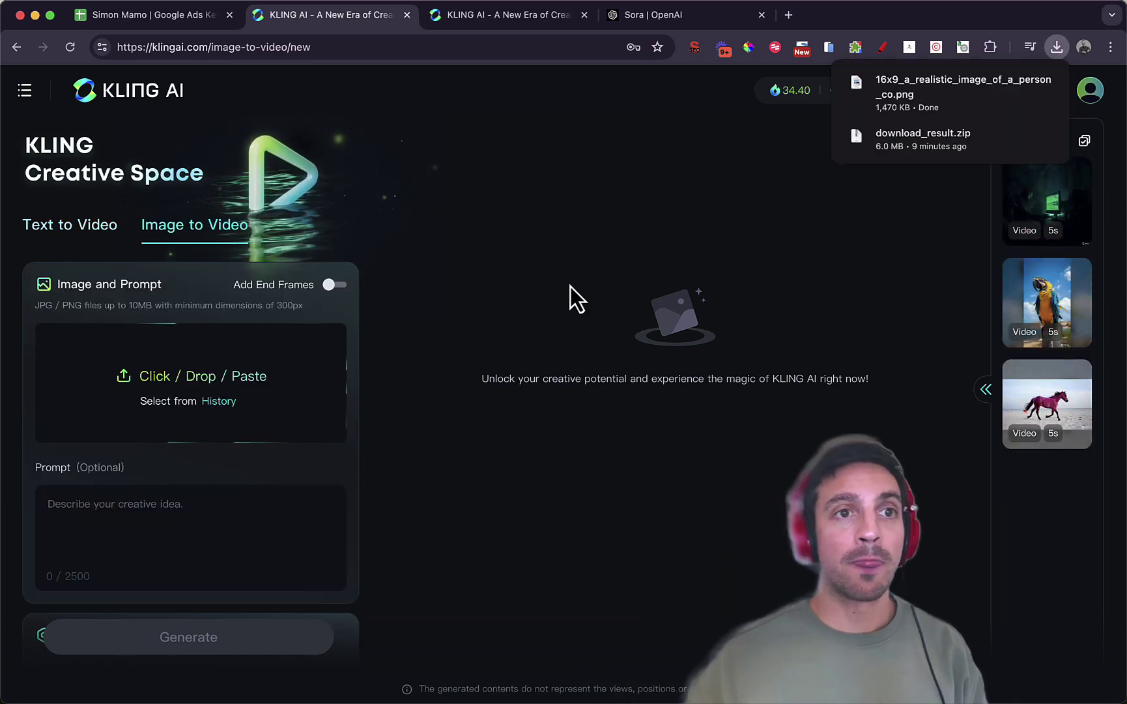
pyautogui.moveTo(976, 96); pyautogui.dragTo(230, 386)
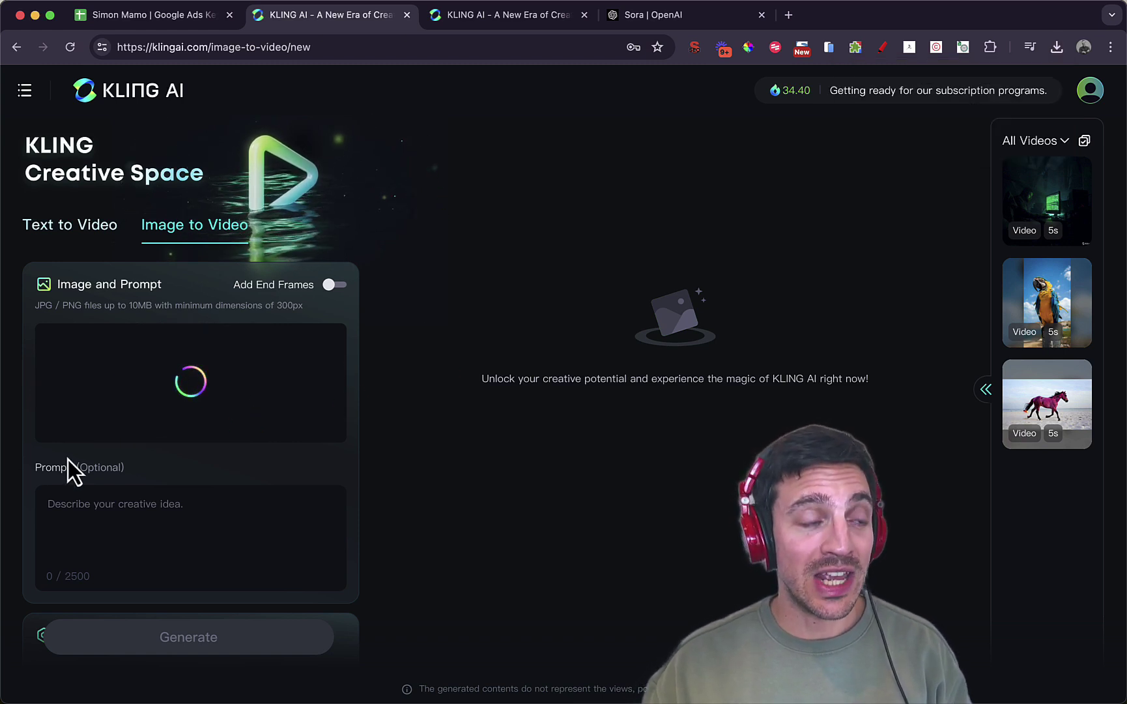
pyautogui.click(176, 646)
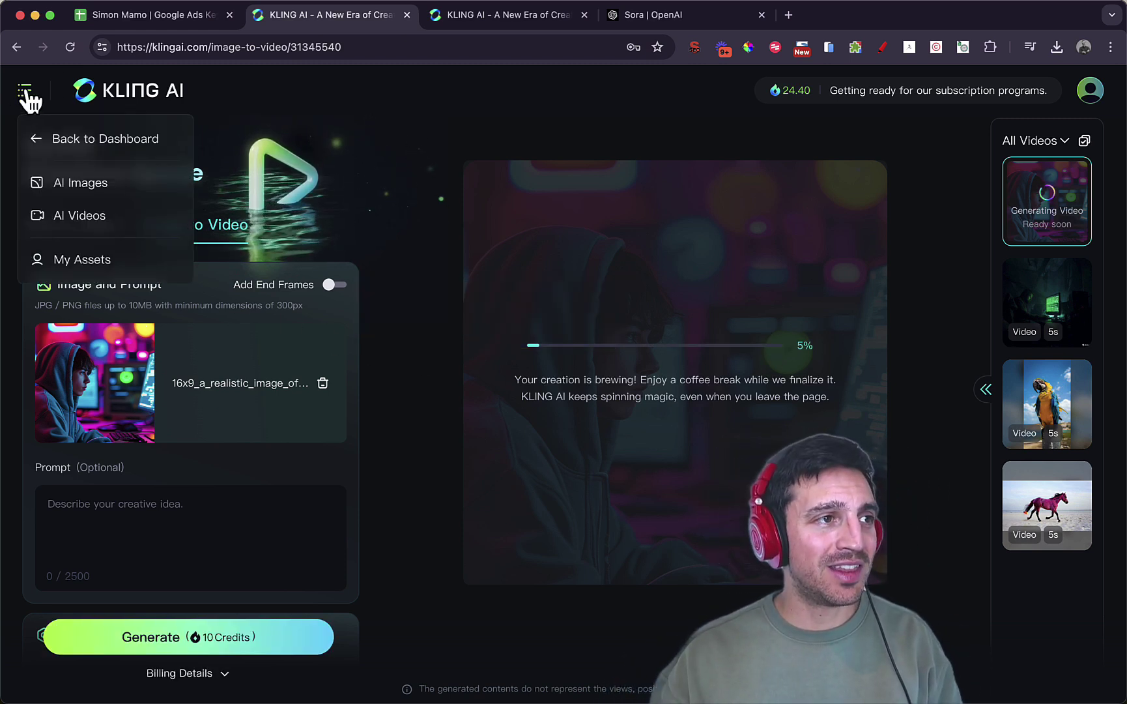
# Go to the Kling AI home page and scroll down through the Gallery
pyautogui.click(179, 94)
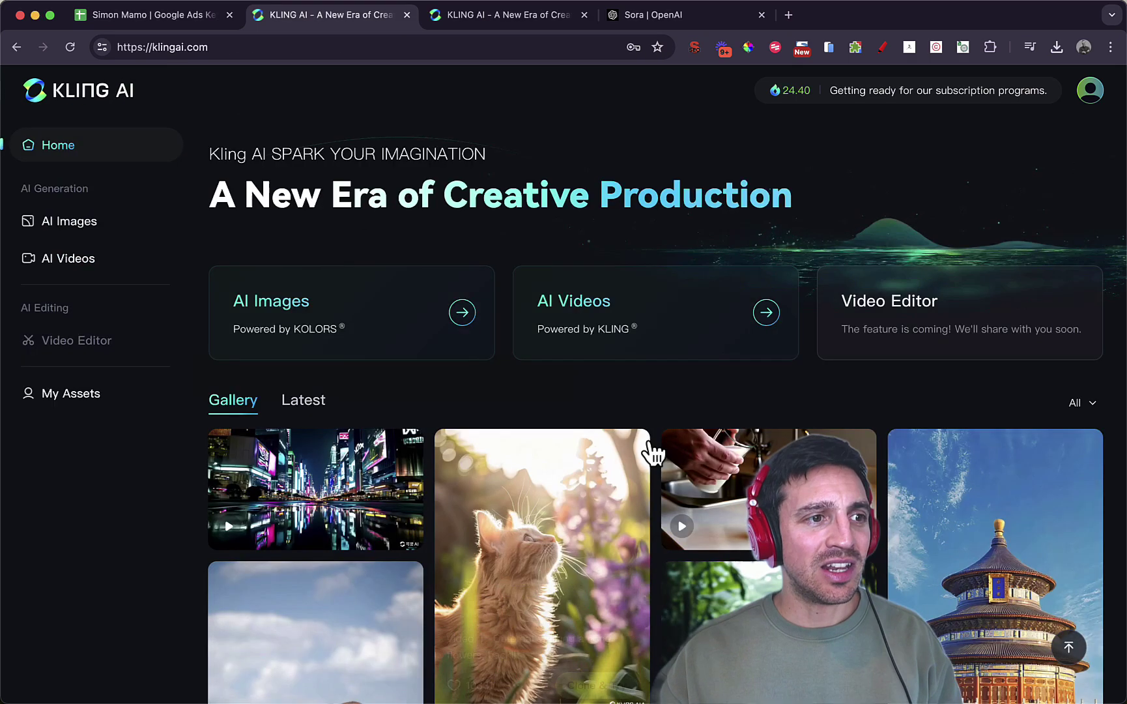
pyautogui.scroll(-5, 645, 449)
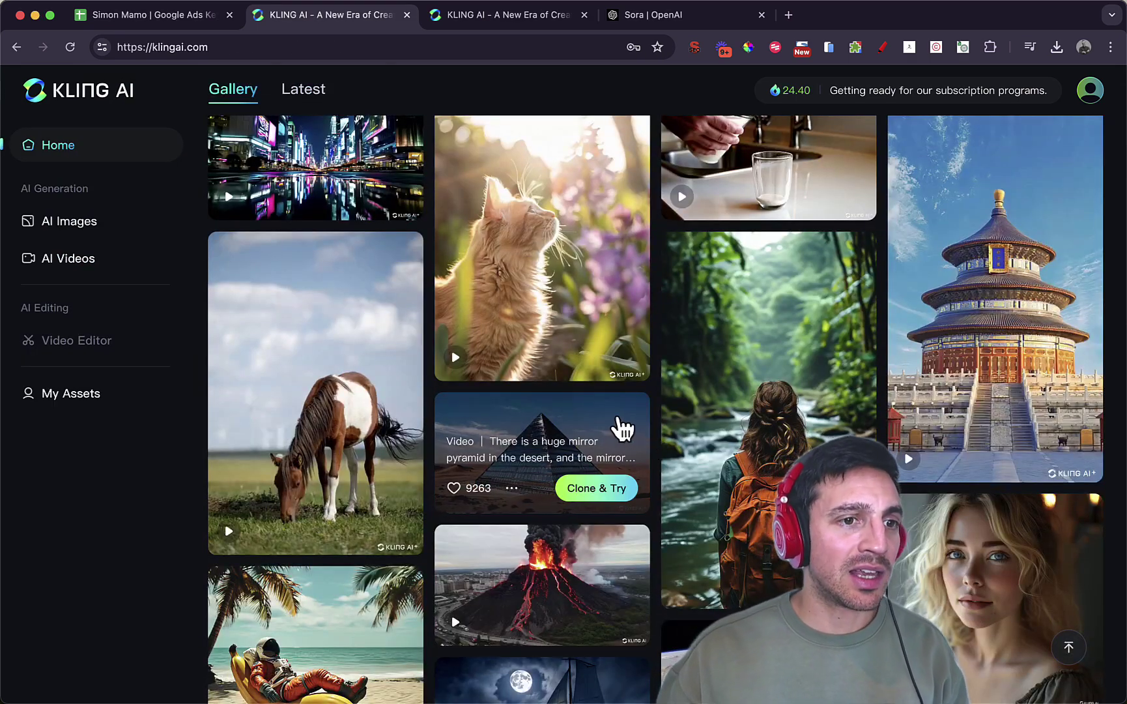
pyautogui.scroll(-8, 621, 435)
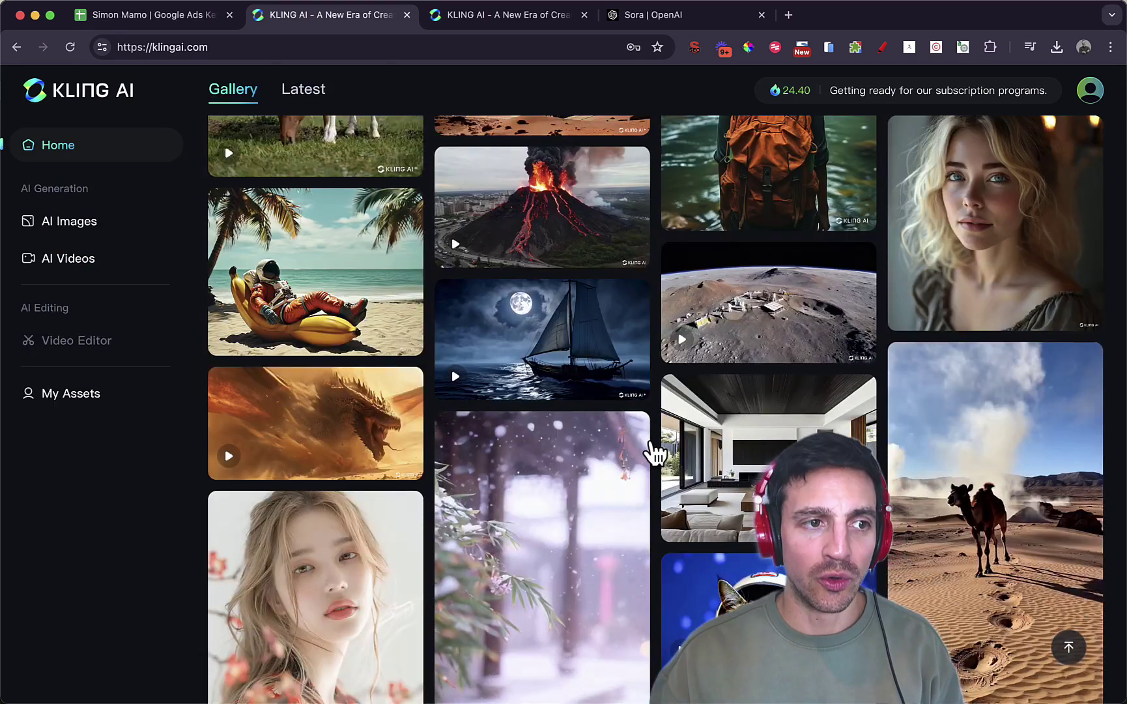
pyautogui.scroll(-12, 674, 398)
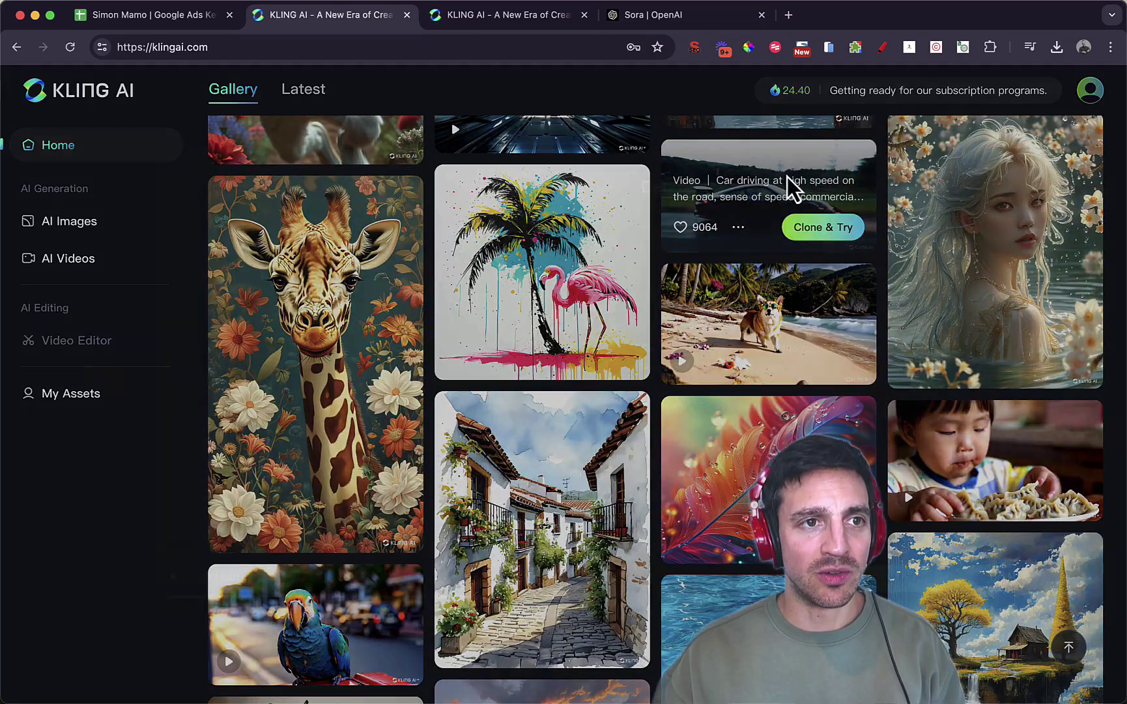
# Open and close the Details of the speeding car and swimming dog videos
pyautogui.click(788, 180)
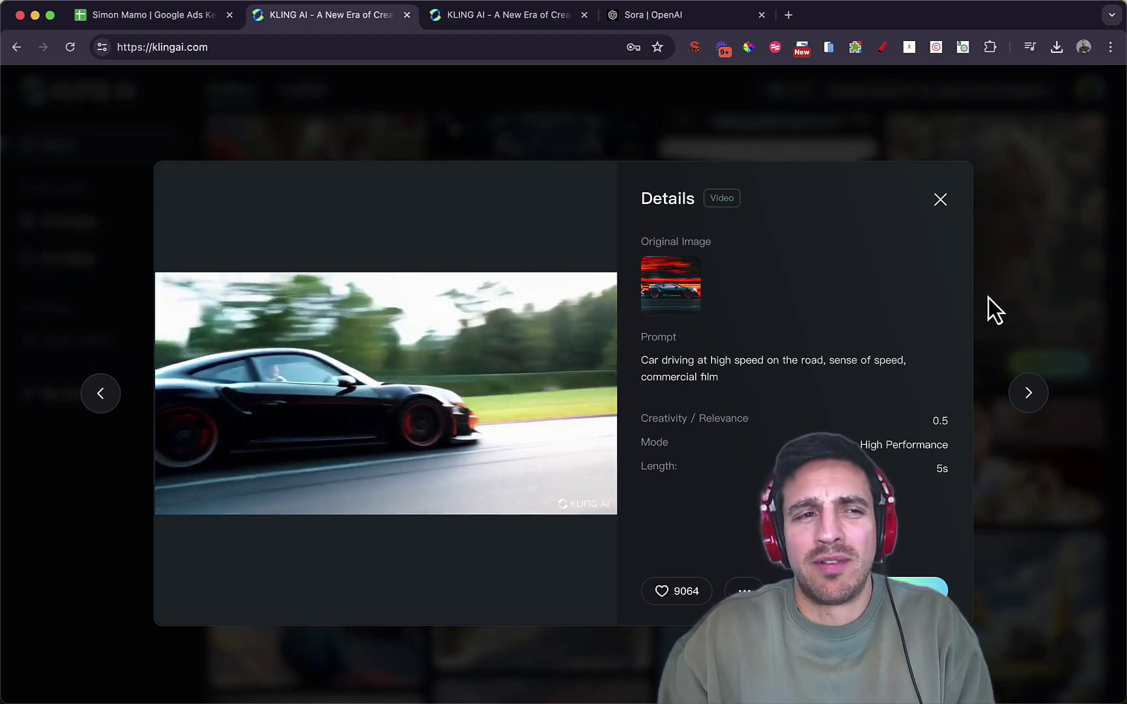
pyautogui.click(1030, 305)
pyautogui.scroll(-6, 1028, 316)
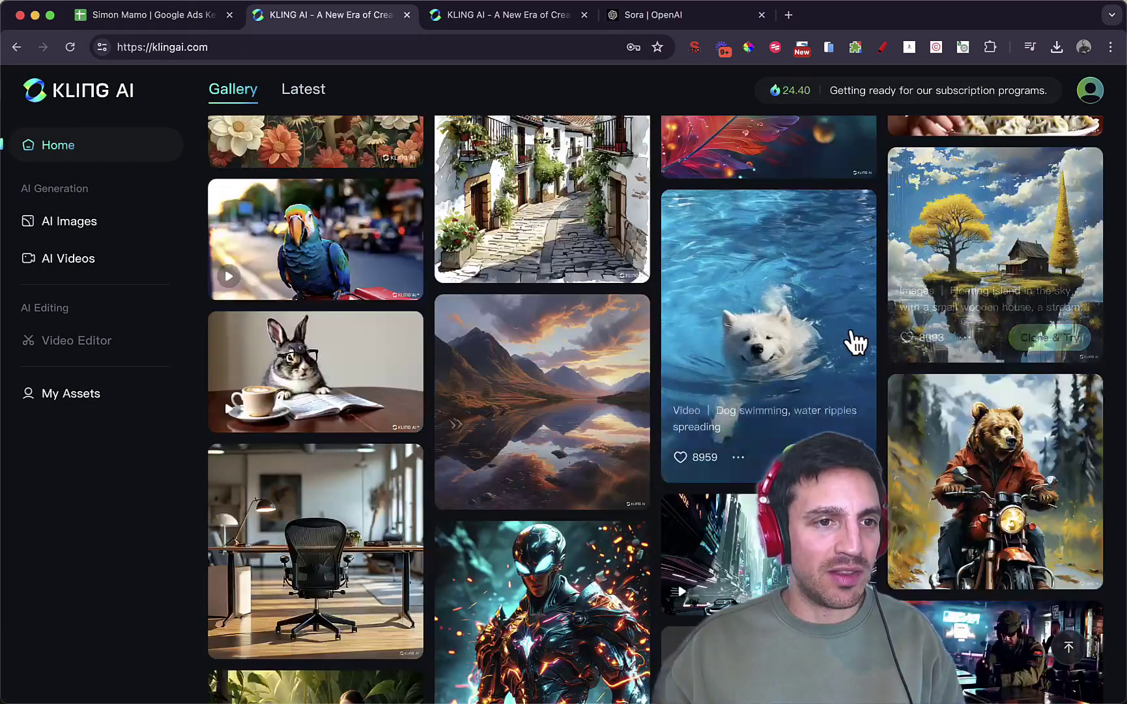
pyautogui.click(844, 322)
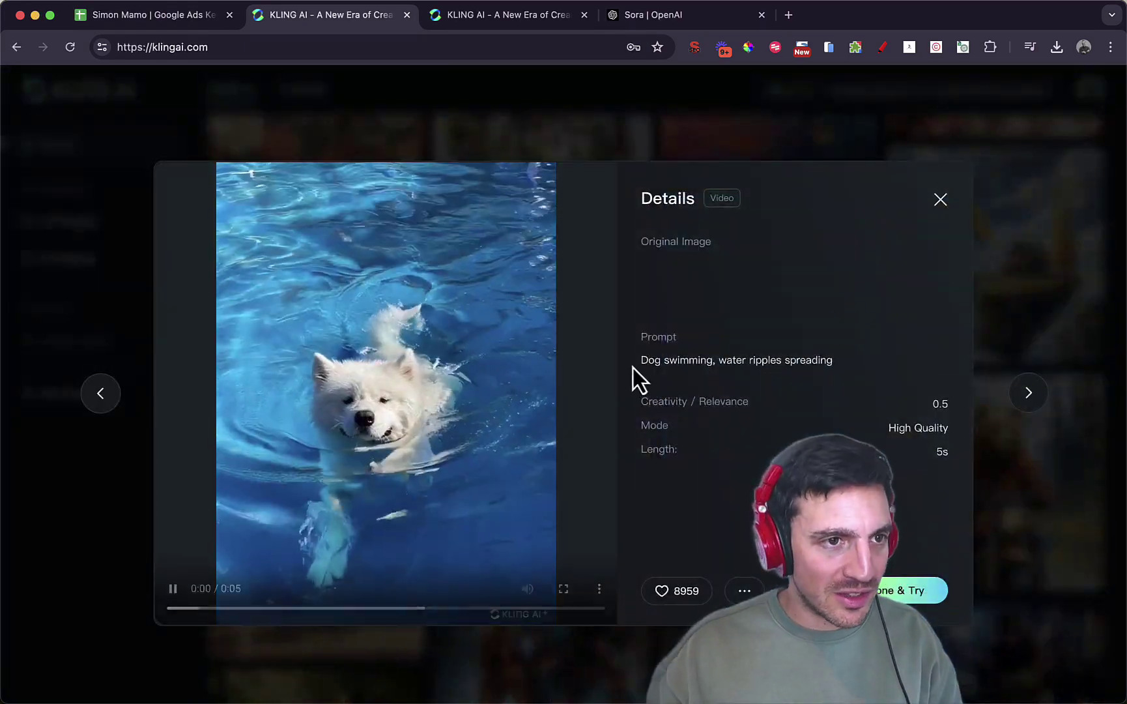
pyautogui.moveTo(455, 436)
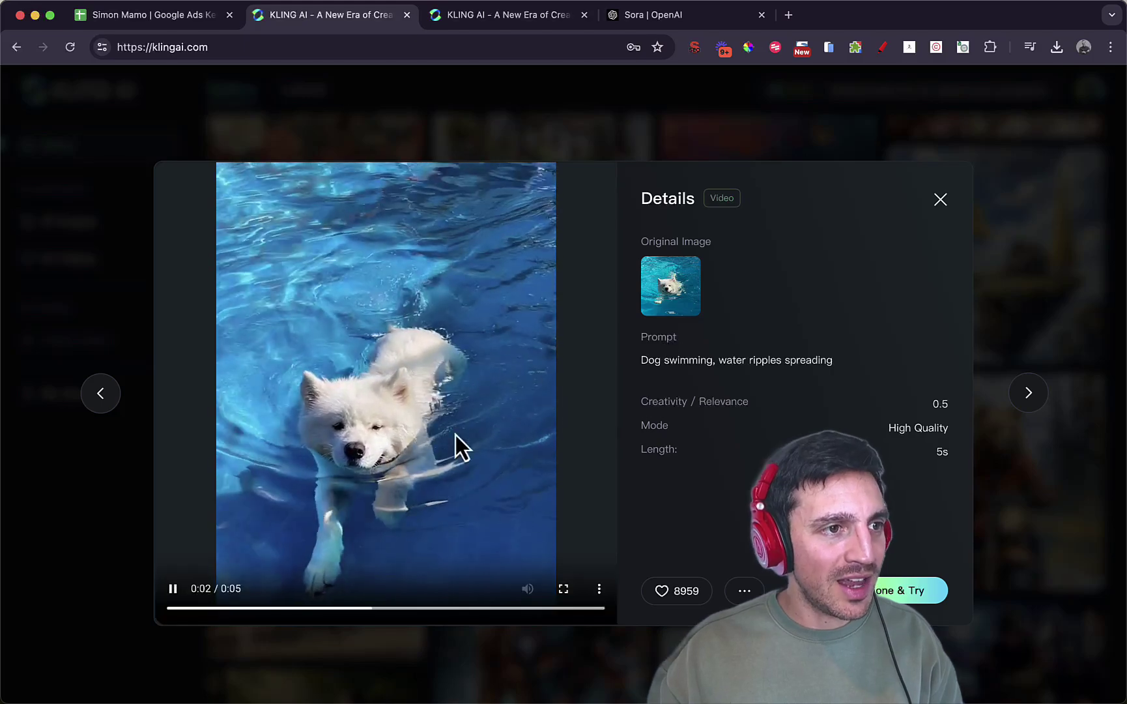
pyautogui.click(1020, 202)
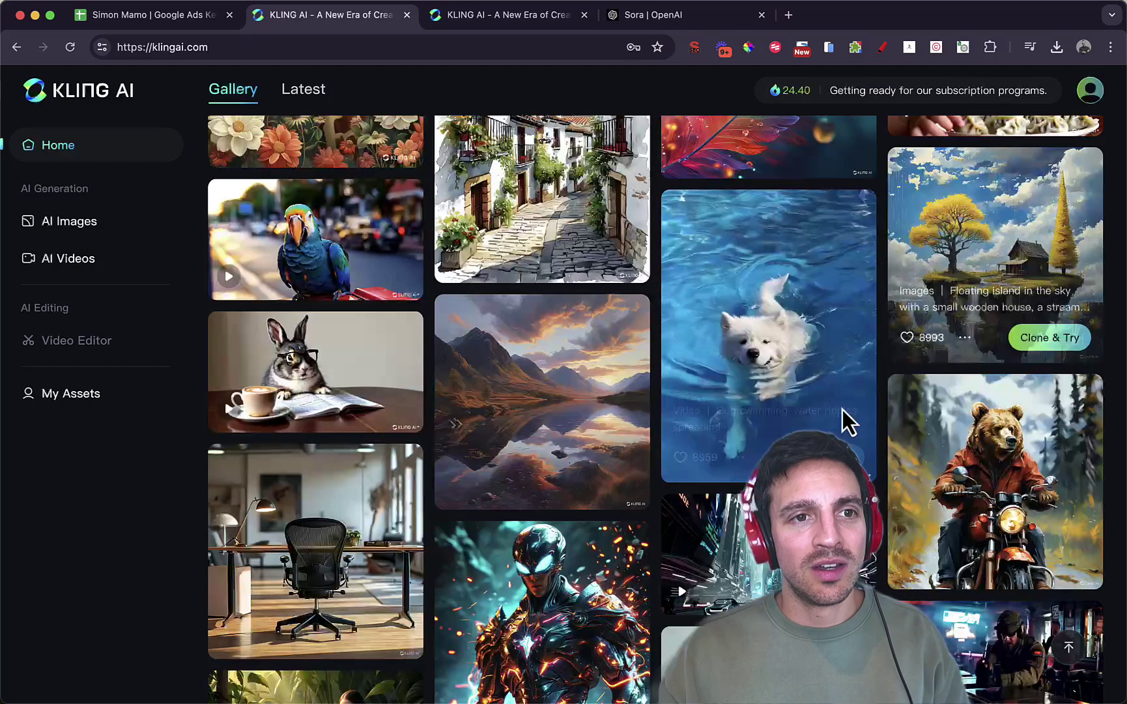
# Browse up and down the Gallery of sample AI images and videos
pyautogui.scroll(-10, 847, 417)
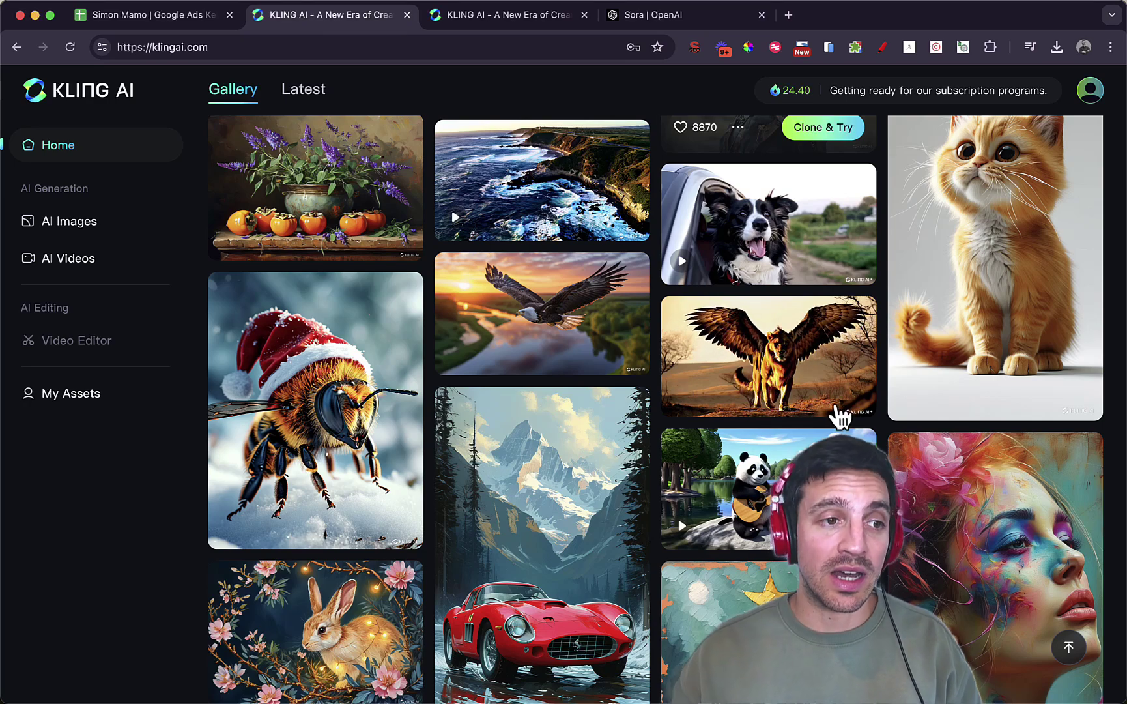
pyautogui.scroll(-6, 849, 417)
pyautogui.scroll(6, 849, 417)
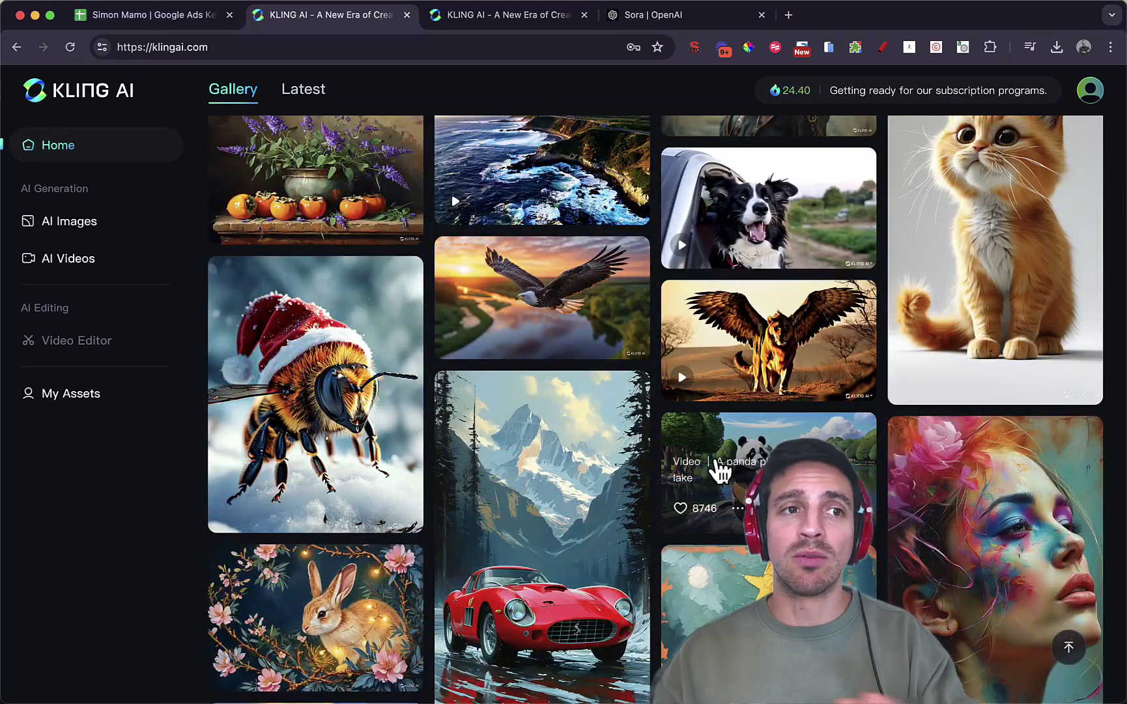
pyautogui.scroll(7, 717, 473)
pyautogui.scroll(13, 724, 489)
pyautogui.scroll(-12, 722, 495)
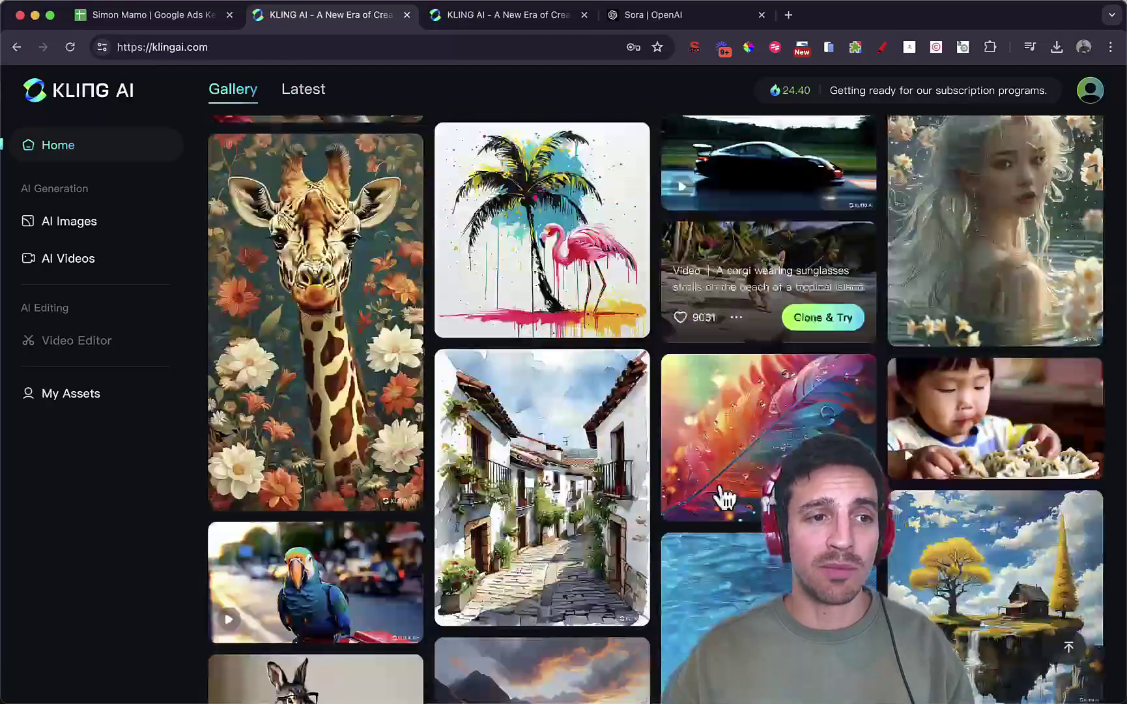
pyautogui.scroll(-2, 725, 500)
pyautogui.scroll(15, 733, 505)
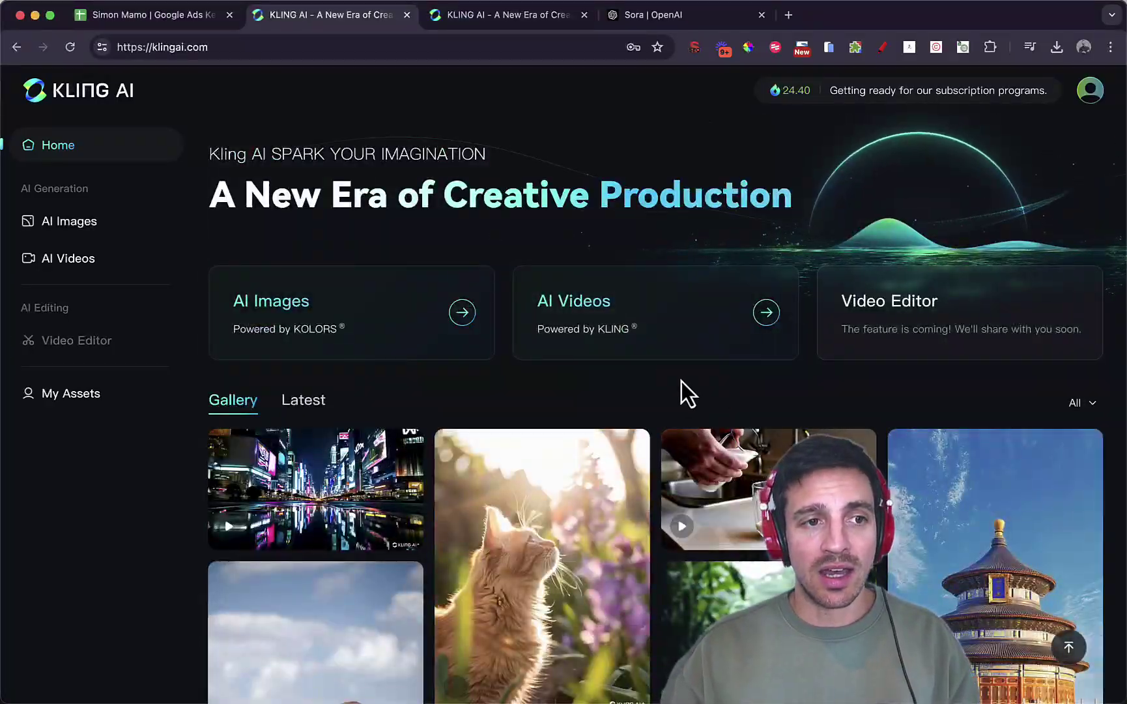
pyautogui.scroll(-15, 683, 385)
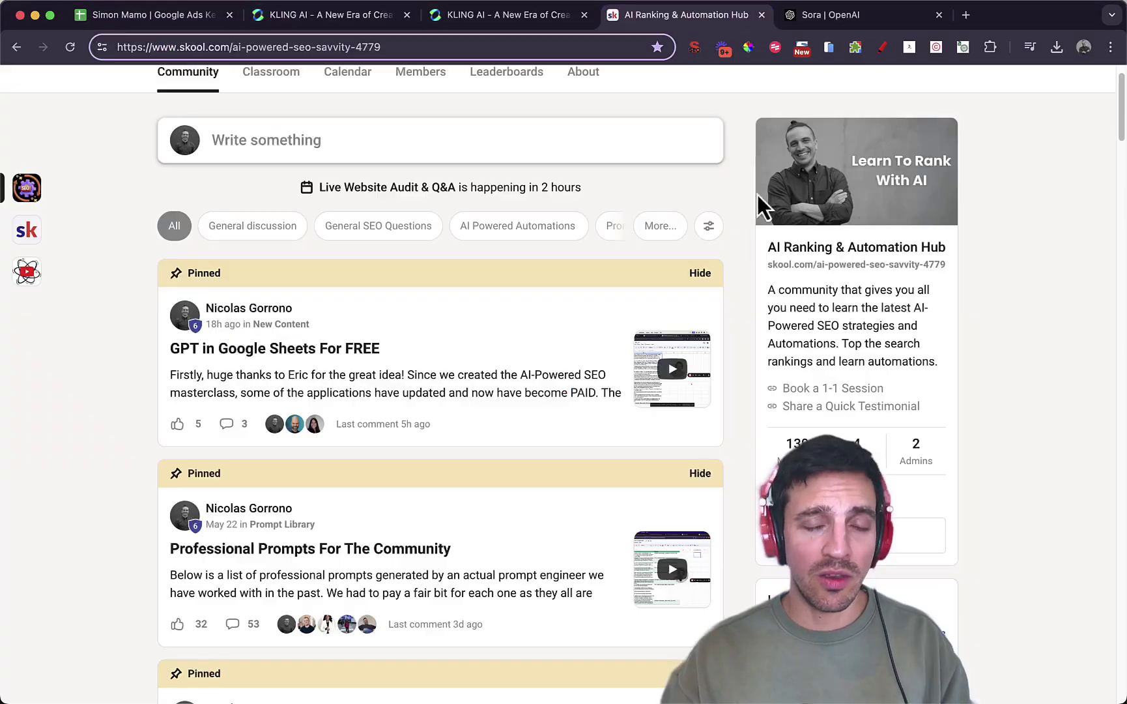
# Scroll through the AI Ranking & Automation Hub community feed on Skool
pyautogui.scroll(1, 553, 533)
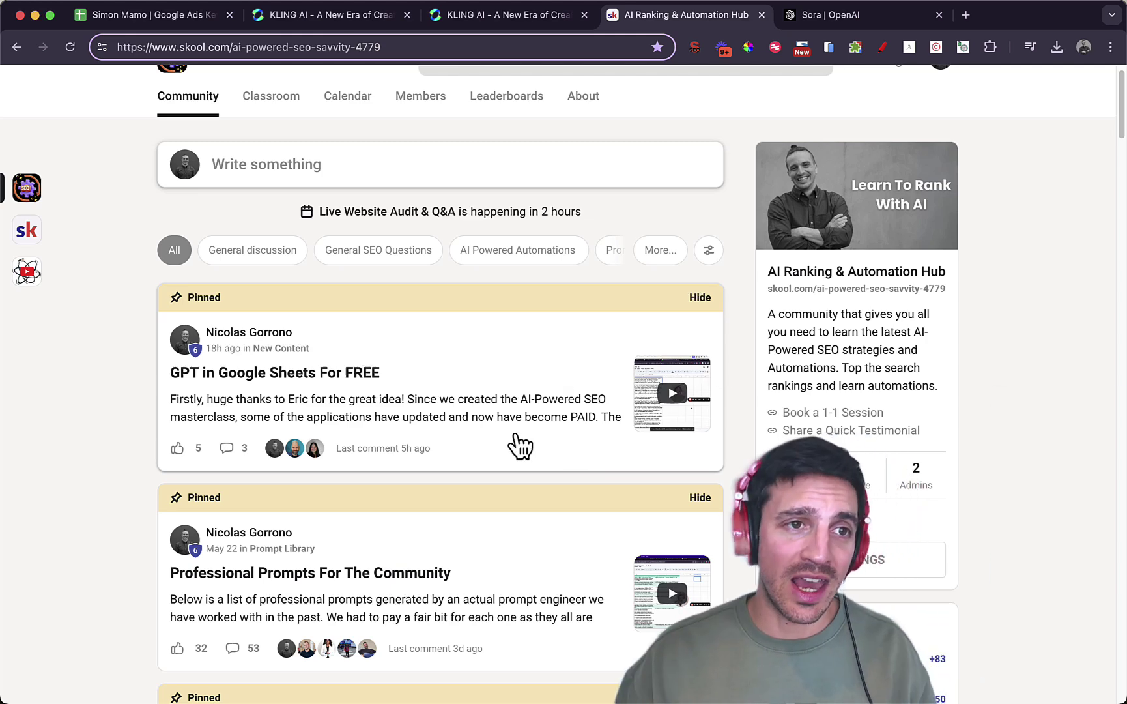
pyautogui.scroll(1, 737, 349)
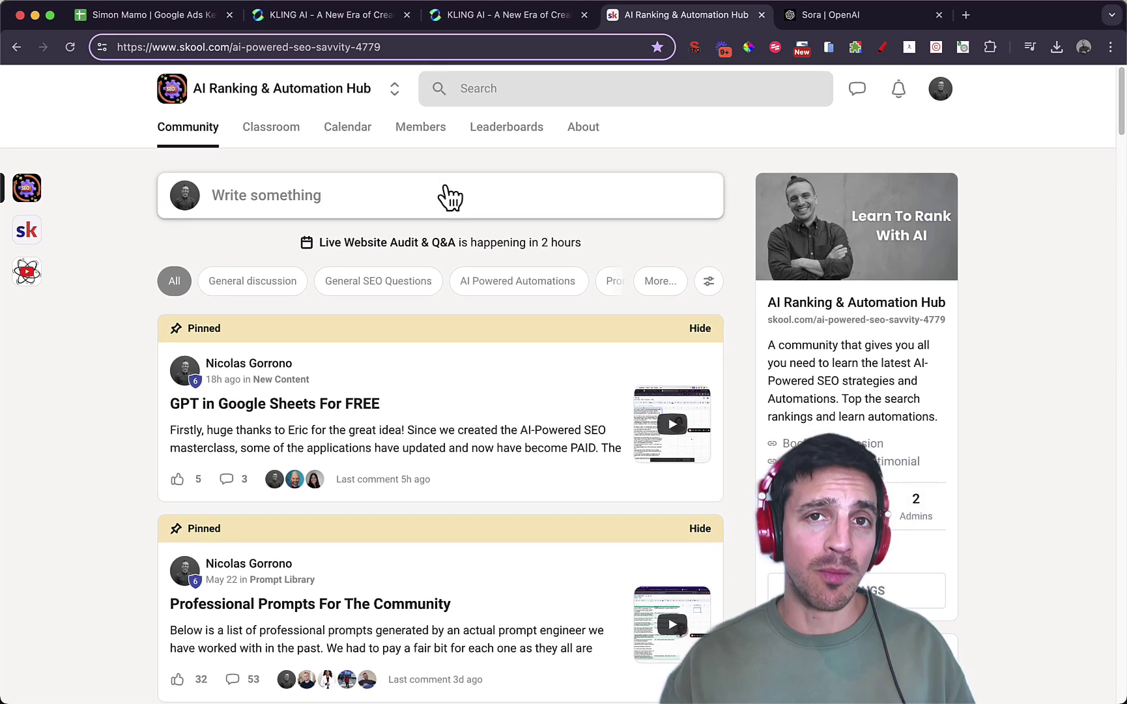
pyautogui.scroll(-1, 515, 378)
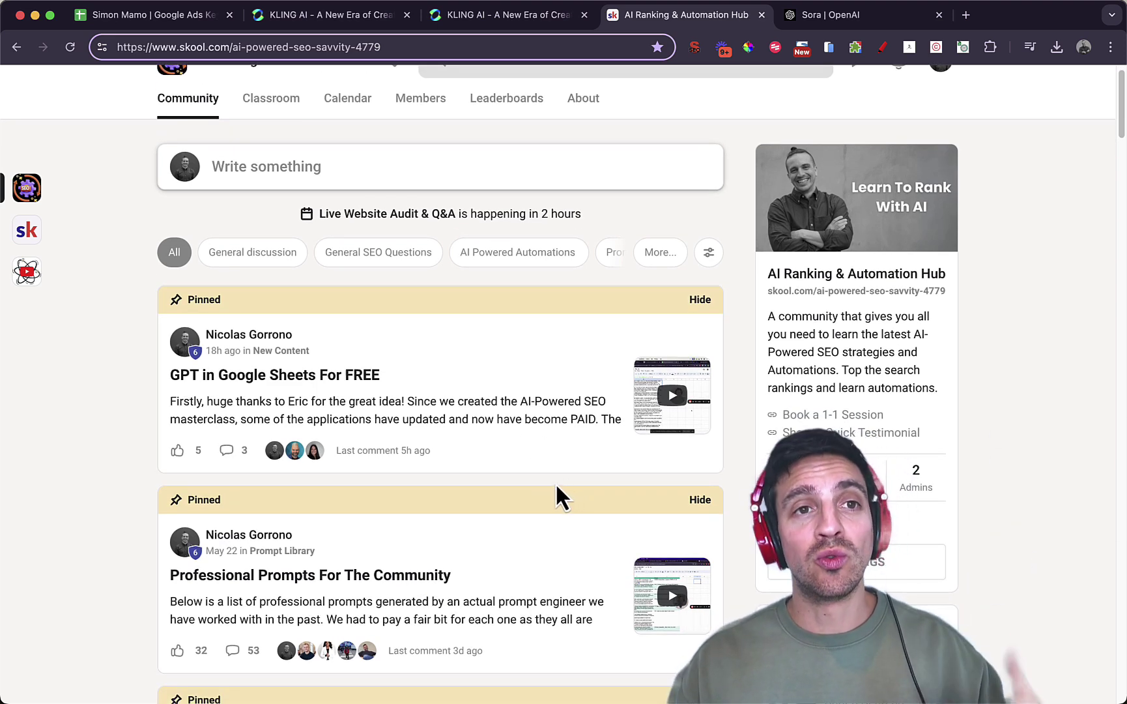
pyautogui.scroll(-10, 590, 453)
pyautogui.scroll(10, 589, 456)
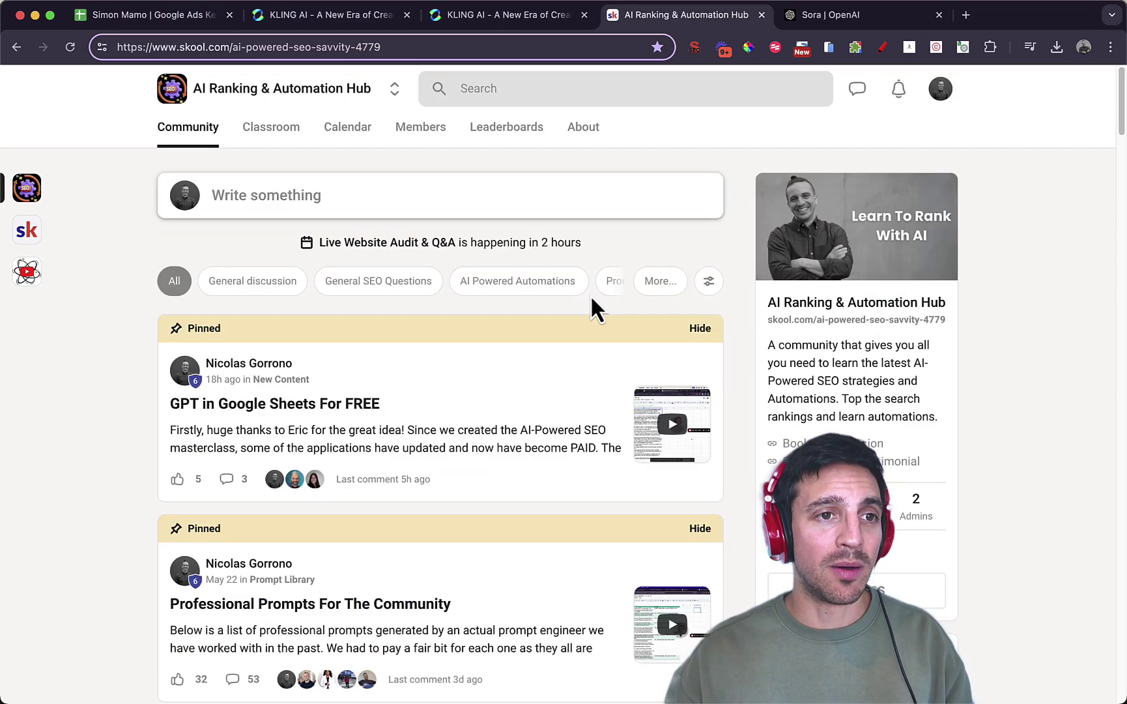
# View the hub's July 2024 event calendar, then return to the other Kling AI tab
pyautogui.click(346, 130)
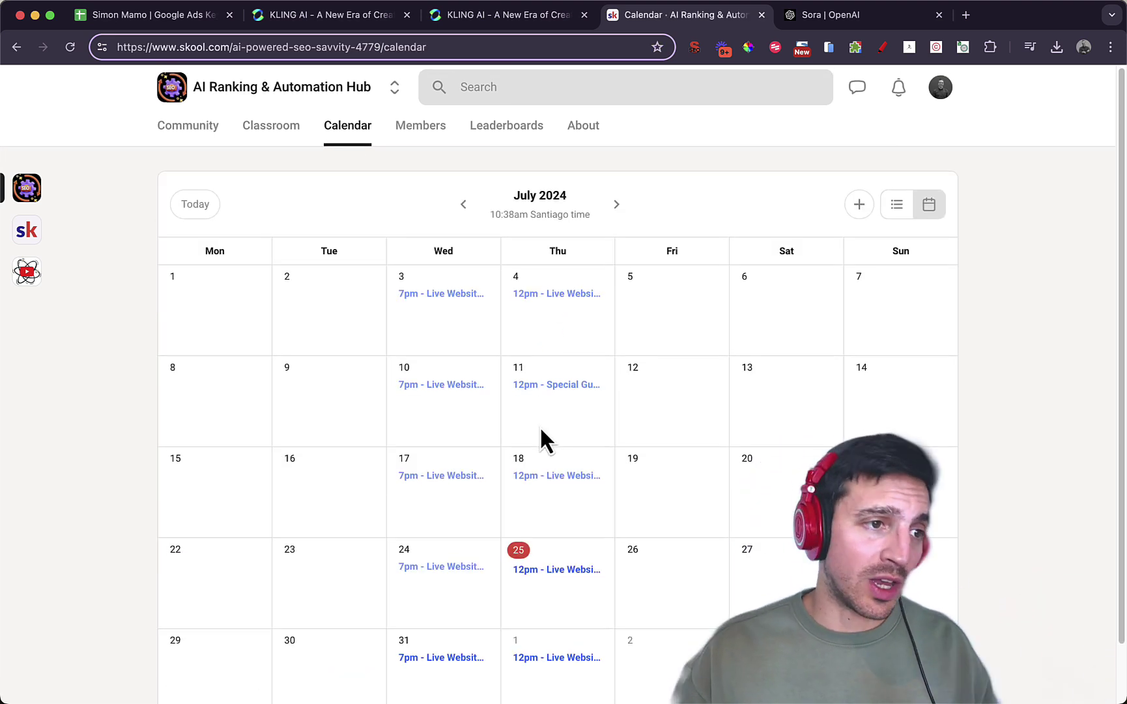
pyautogui.scroll(-1, 540, 431)
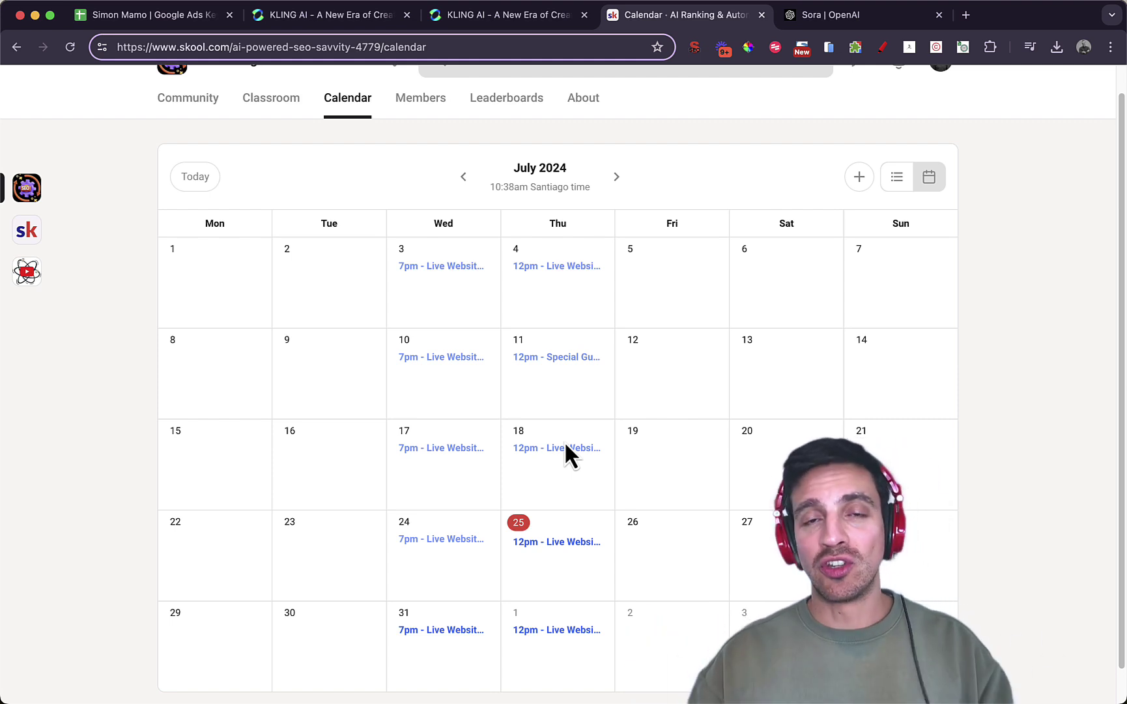
pyautogui.scroll(1, 381, 170)
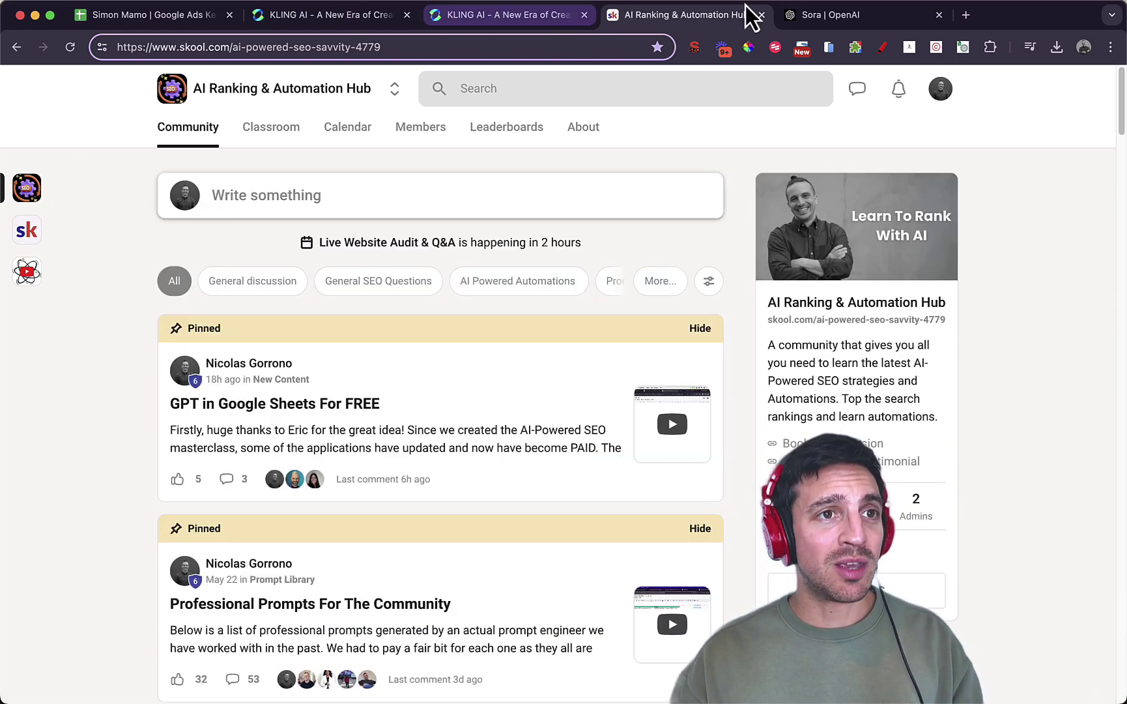
pyautogui.click(460, 15)
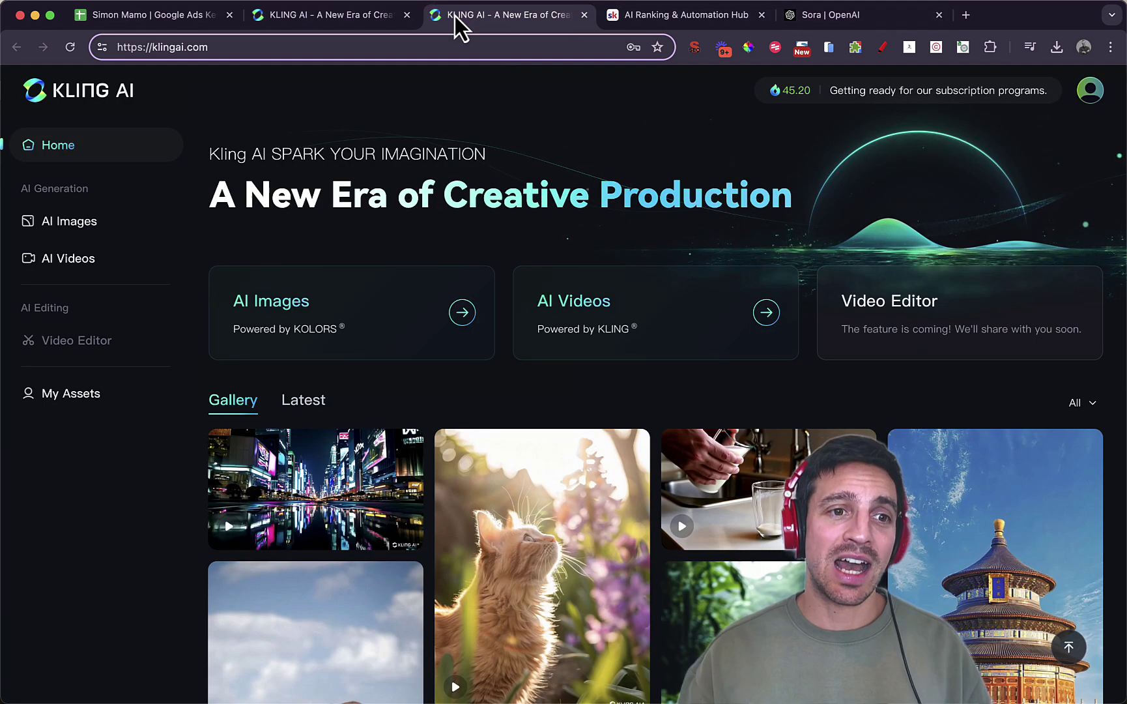